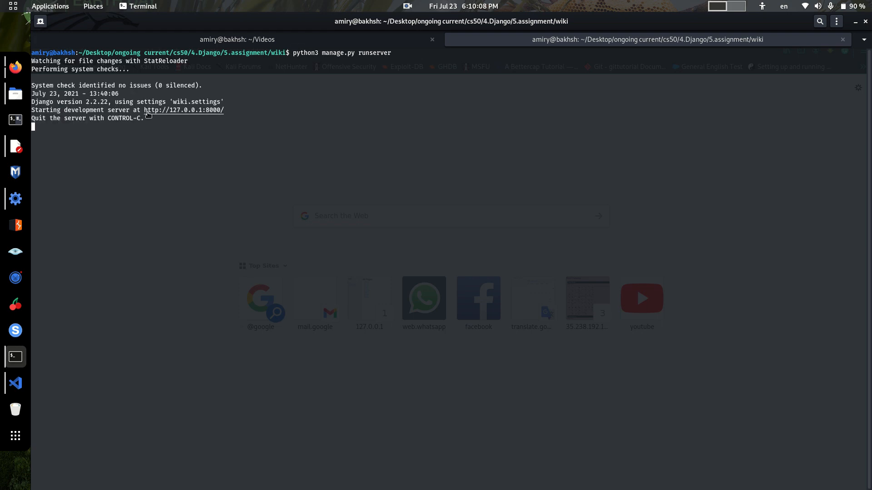
# Switch to Firefox, open the wiki at 127.0.0.1:8000/ and highlight its Wiki heading
pyautogui.hotkey('alt', 'Tab')
pyautogui.hotkey('ctrl', 'l')
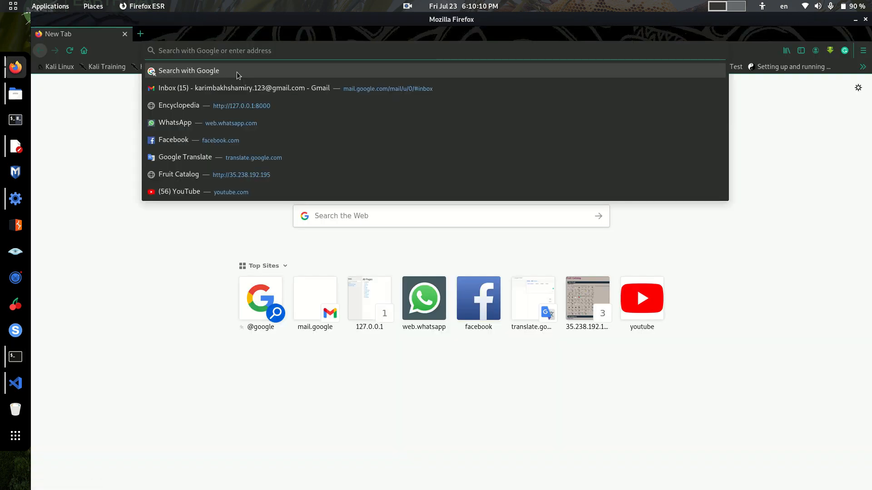
pyautogui.write('127.0.0.1:8000/')
pyautogui.press('Right')
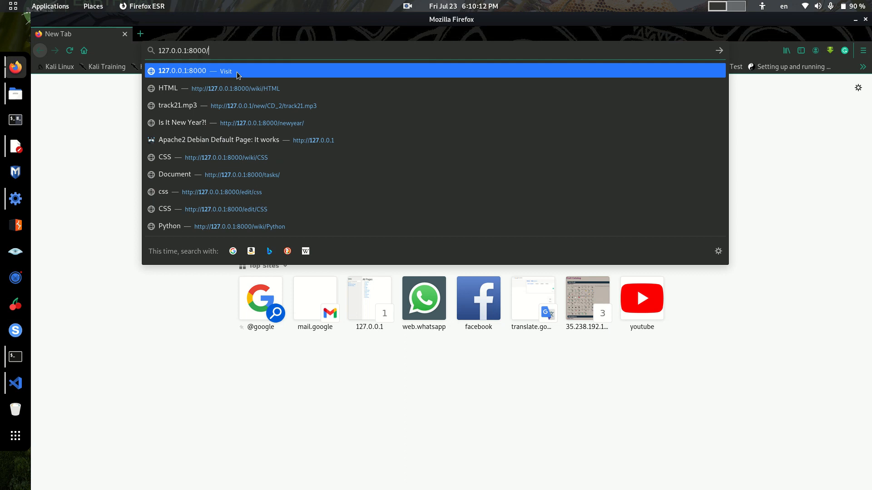
pyautogui.click(237, 75)
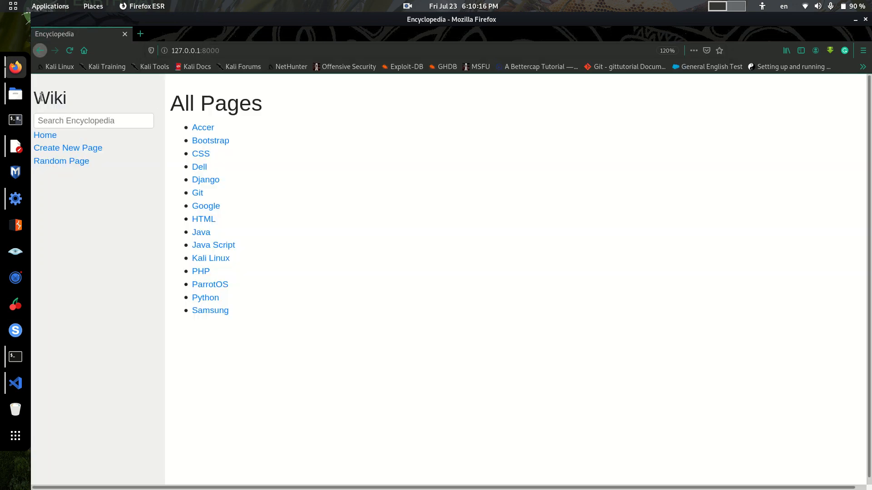
pyautogui.moveTo(35, 97); pyautogui.dragTo(72, 97)
pyautogui.click(72, 97)
# Load the HTML entry through the address 127.0.0.1:8000/wiki/HTML and highlight the entry's title
pyautogui.click(245, 48)
pyautogui.click(245, 48)
pyautogui.write('/wiki/')
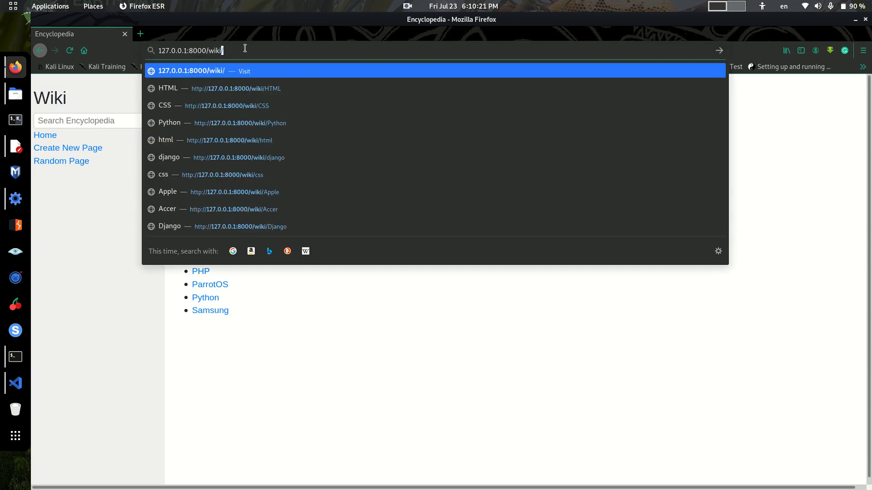
pyautogui.press('Down')
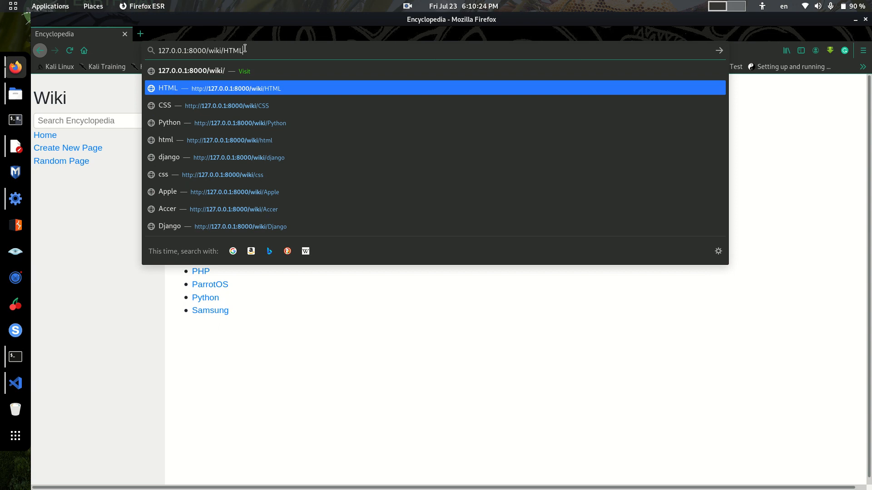
pyautogui.press('Return')
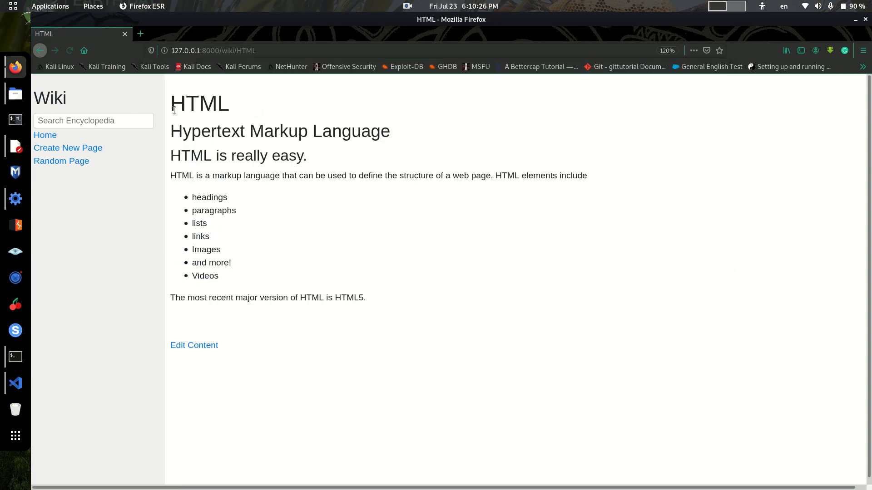
pyautogui.moveTo(171, 109); pyautogui.dragTo(239, 113)
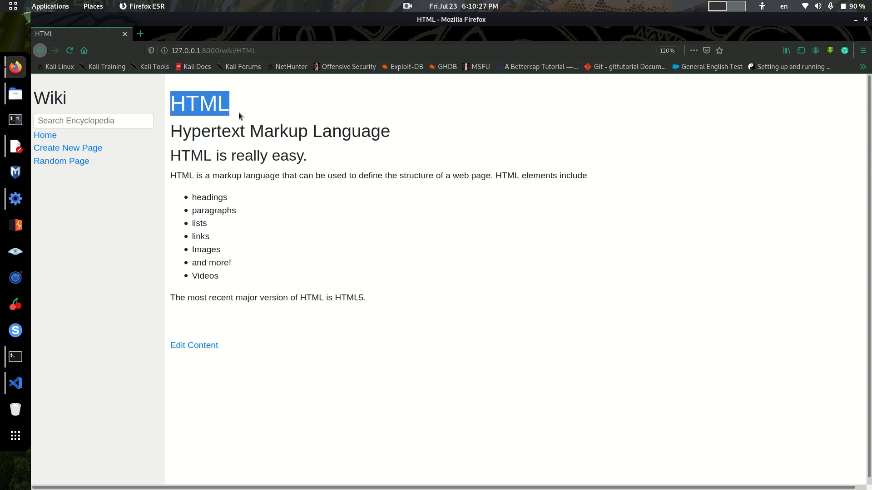
# Change the entry name in the wiki address to Python and load 127.0.0.1:8000/wiki/Python
pyautogui.click(297, 48)
pyautogui.click(298, 48)
pyautogui.press('BackSpace')
pyautogui.press('BackSpace')
pyautogui.press('BackSpace')
pyautogui.press('BackSpace')
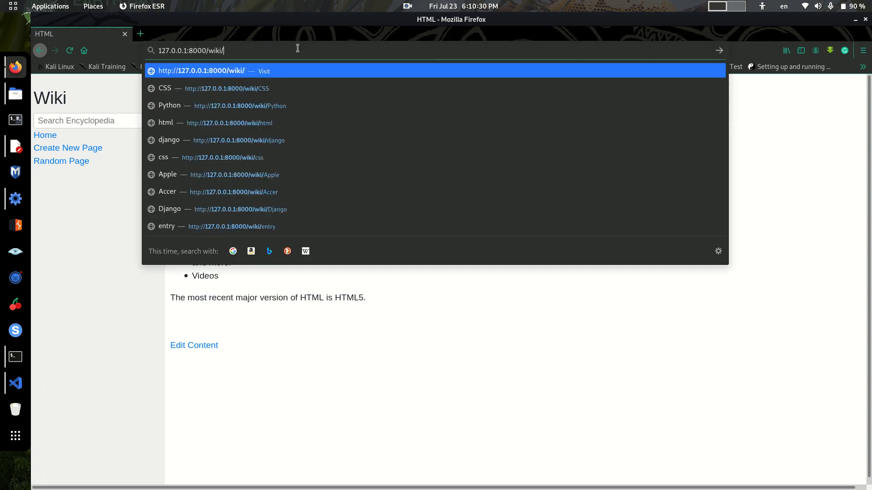
pyautogui.write('Pytho')
pyautogui.press('Return')
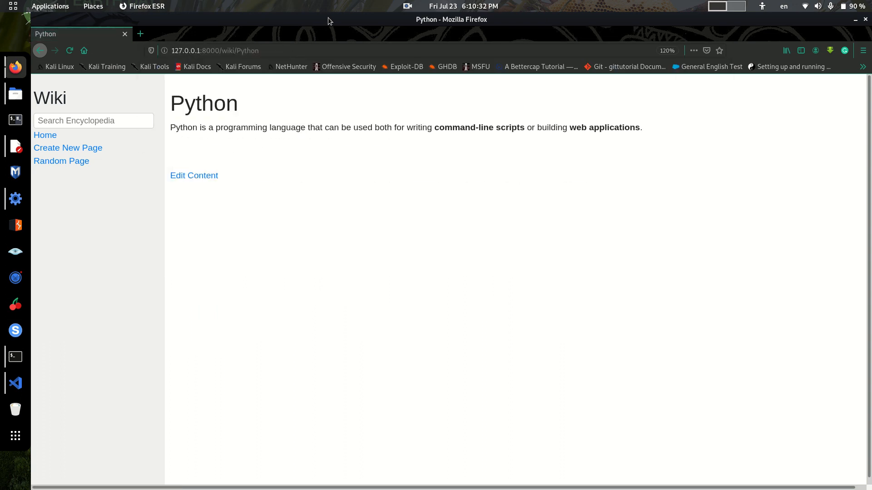
# Replace the entry name in the wiki address with Dell and load 127.0.0.1:8000/wiki/Dell
pyautogui.click(304, 48)
pyautogui.click(305, 48)
pyautogui.press('BackSpace')
pyautogui.press('BackSpace')
pyautogui.press('BackSpace')
pyautogui.press('BackSpace')
pyautogui.press('BackSpace')
pyautogui.press('BackSpace')
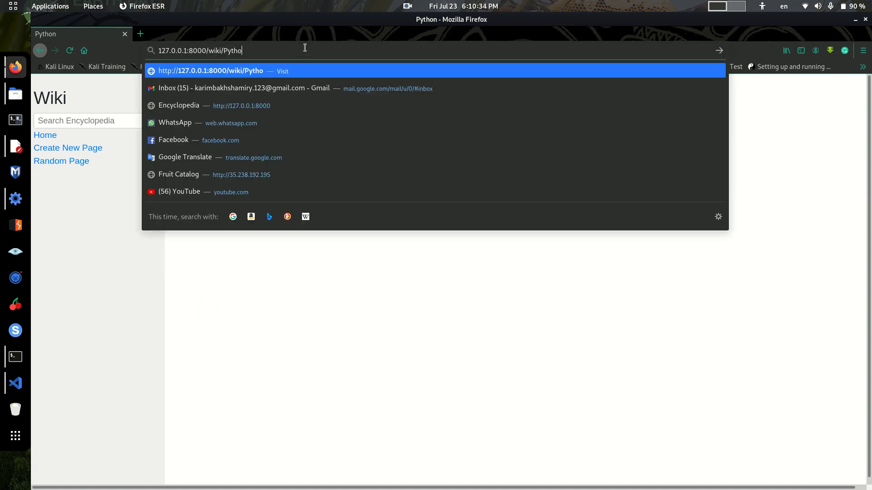
pyautogui.write('Dell')
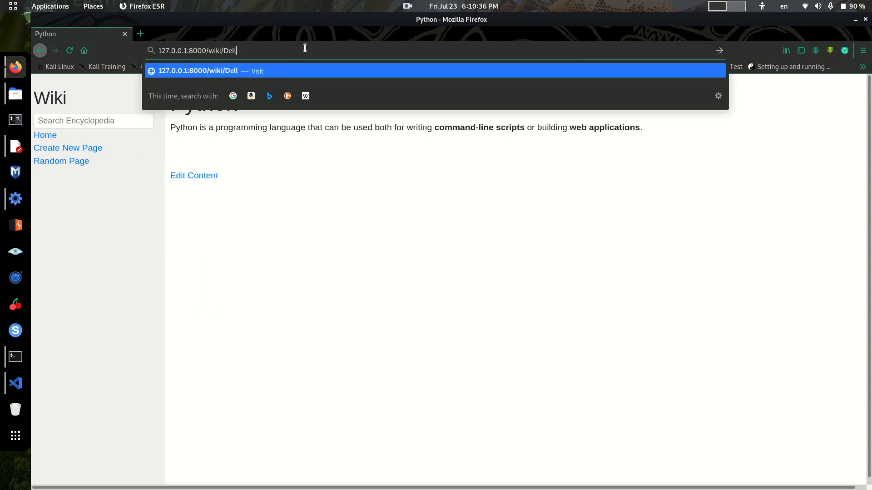
pyautogui.press('Return')
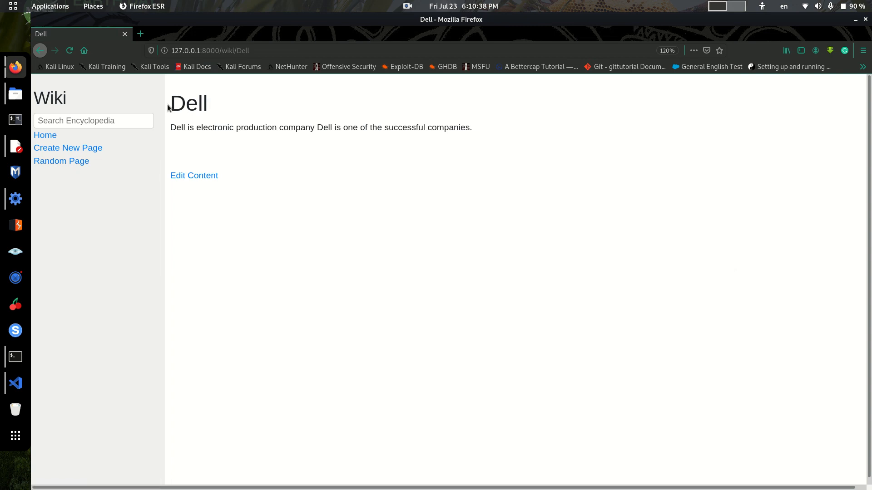
# Request the entry at 127.0.0.1:8000/wiki/Apple and highlight the message on the resulting page
pyautogui.click(303, 49)
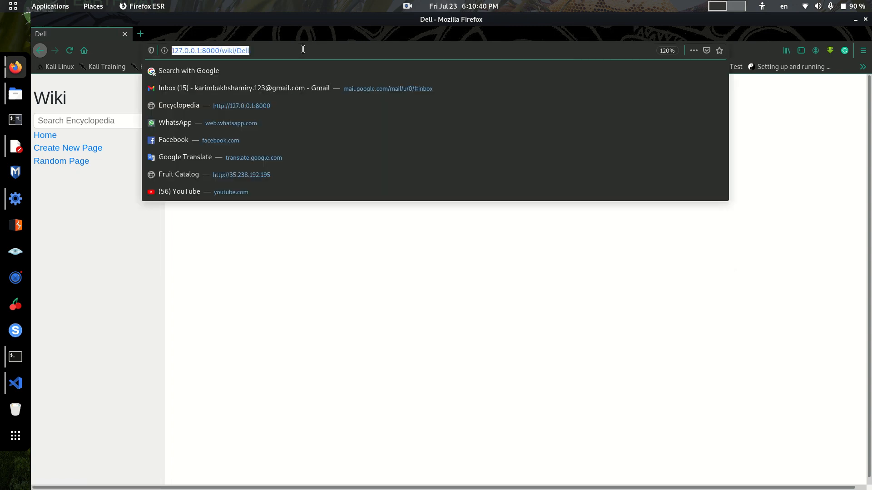
pyautogui.click(303, 49)
pyautogui.press('BackSpace')
pyautogui.press('BackSpace')
pyautogui.press('BackSpace')
pyautogui.press('BackSpace')
pyautogui.write('Apple')
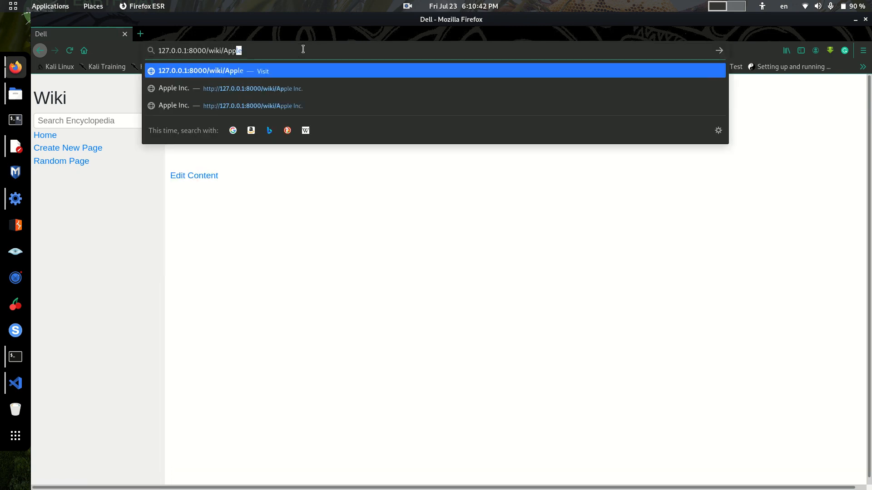
pyautogui.press('Return')
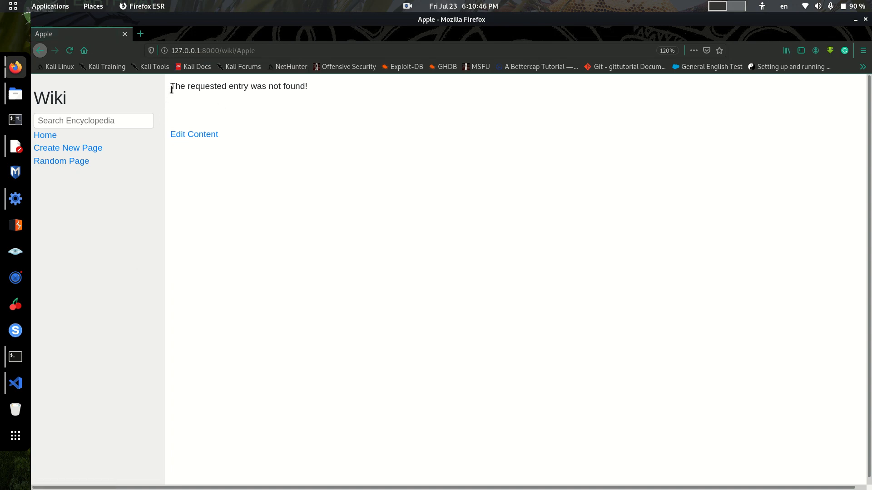
pyautogui.moveTo(171, 87); pyautogui.dragTo(301, 86)
pyautogui.click(273, 48)
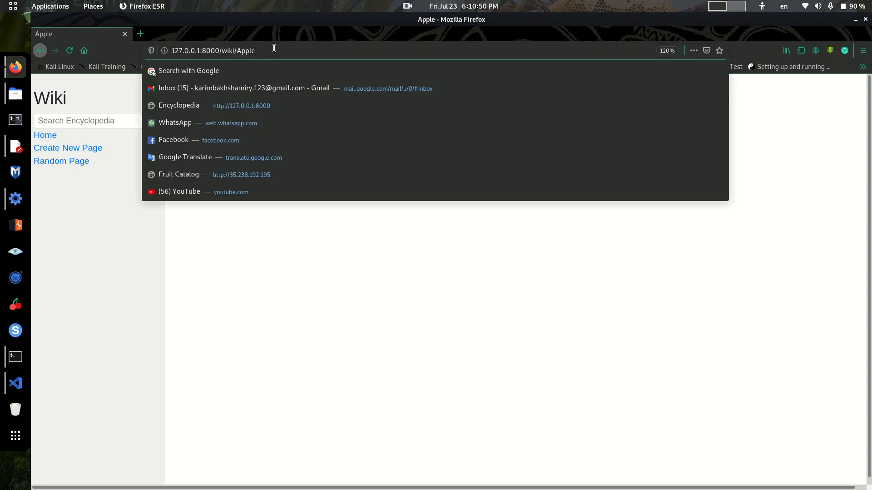
pyautogui.click(220, 260)
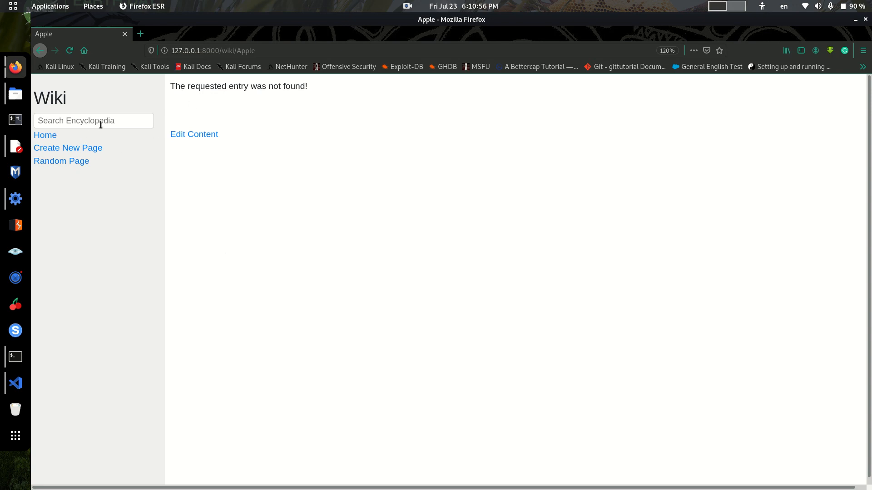
# Go to the wiki's home page and view the Accer and Bootstrap entries from the page list, returning to the list after each
pyautogui.click(54, 135)
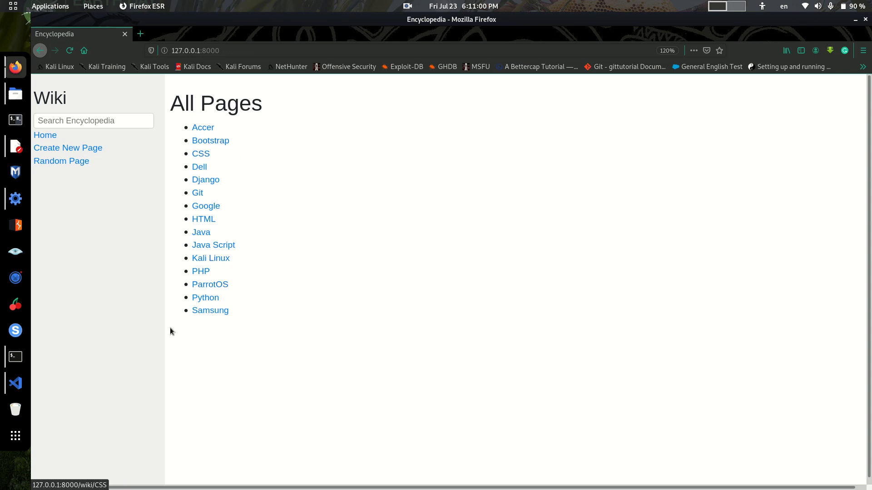
pyautogui.click(204, 129)
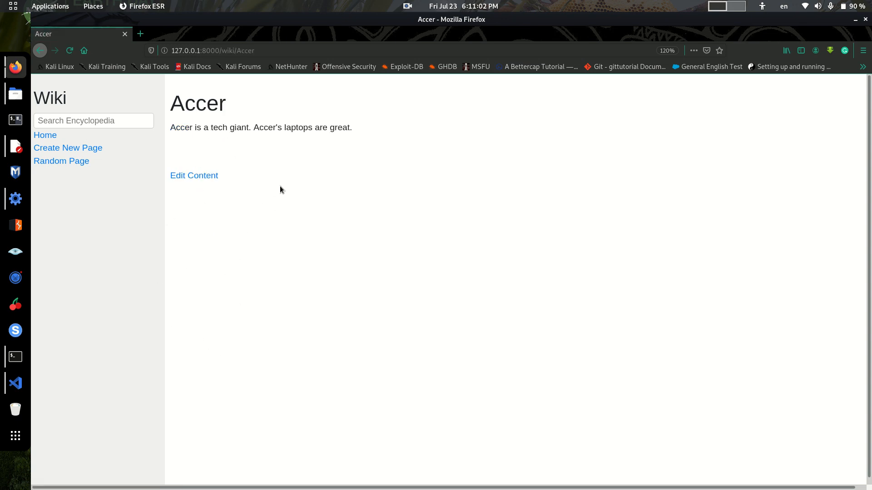
pyautogui.hotkey('alt', 'Left')
pyautogui.click(208, 142)
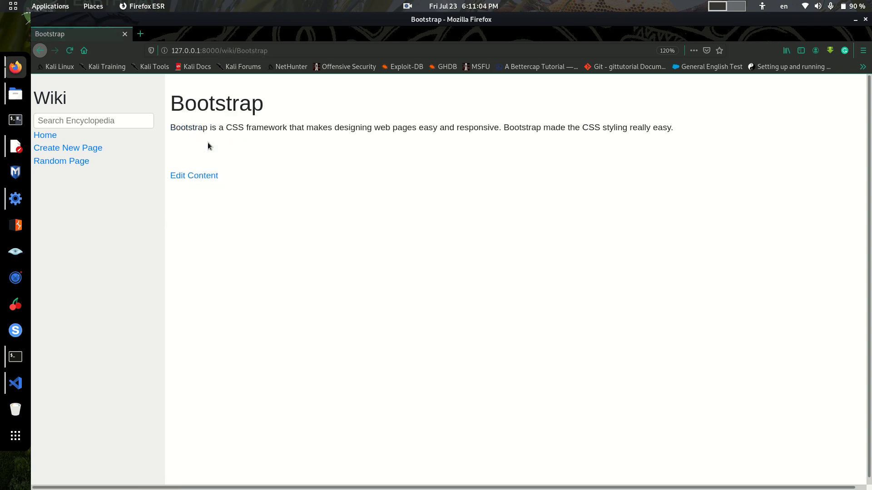
pyautogui.hotkey('alt', 'Left')
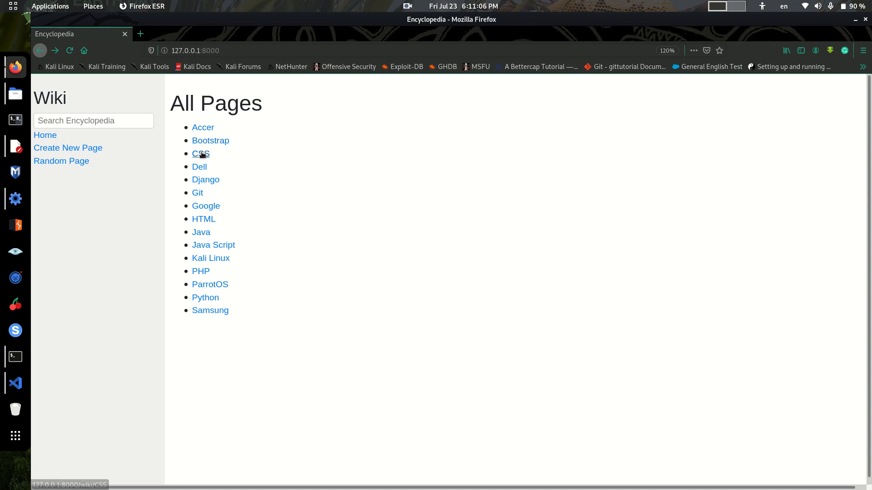
# View the CSS and Google entries from the page list, returning to the list after each
pyautogui.click(201, 152)
pyautogui.hotkey('alt', 'Left')
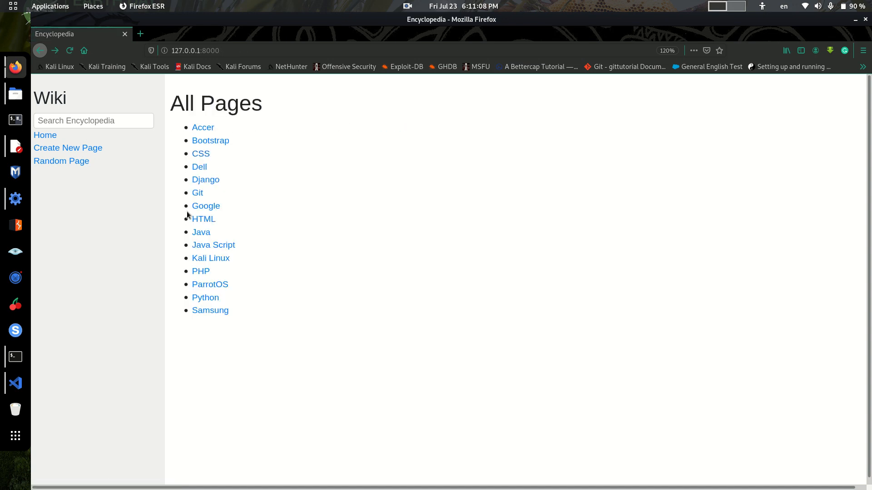
pyautogui.click(206, 209)
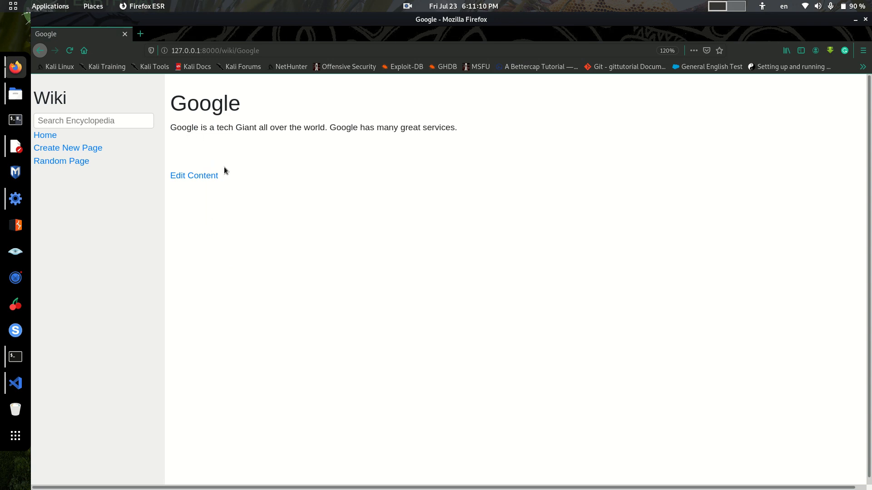
pyautogui.hotkey('alt', 'Left')
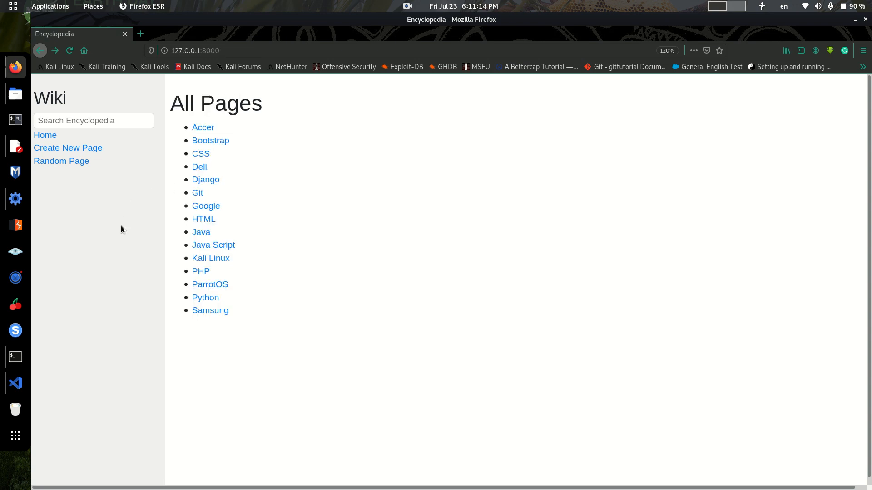
# Search the encyclopedia for HTML and highlight the headings and opening text of the entry
pyautogui.click(101, 123)
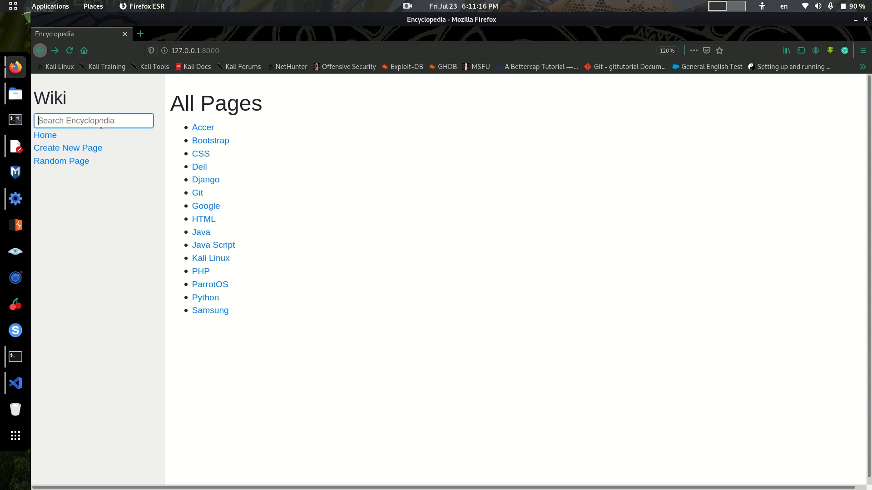
pyautogui.write('HTML')
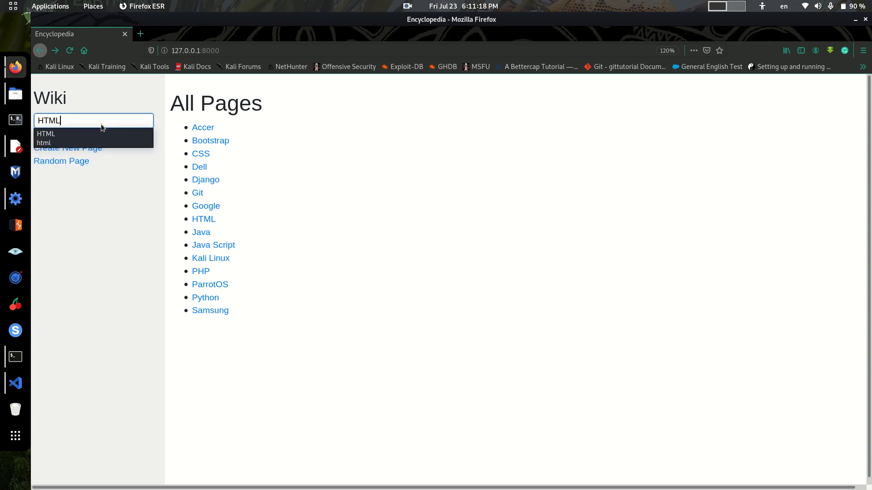
pyautogui.press('Return')
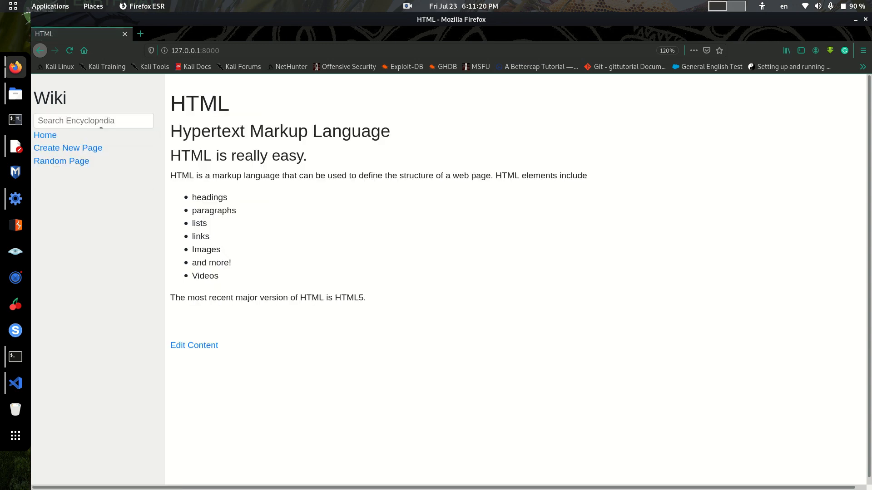
pyautogui.moveTo(171, 105); pyautogui.dragTo(254, 190)
# Search the encyclopedia for the Dell entry
pyautogui.click(115, 117)
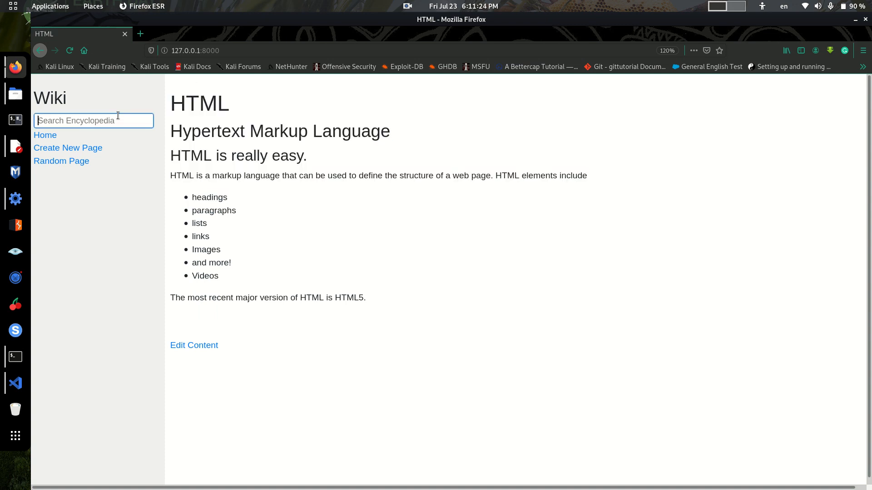
pyautogui.write('Dell')
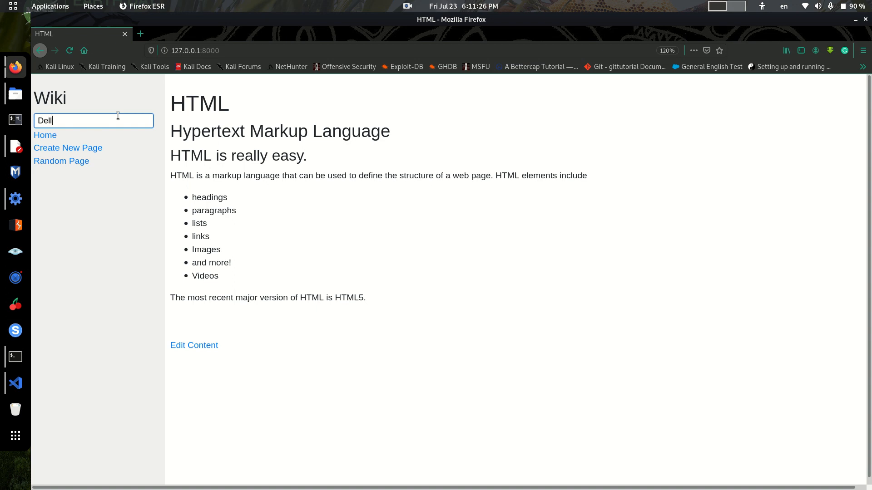
pyautogui.press('Return')
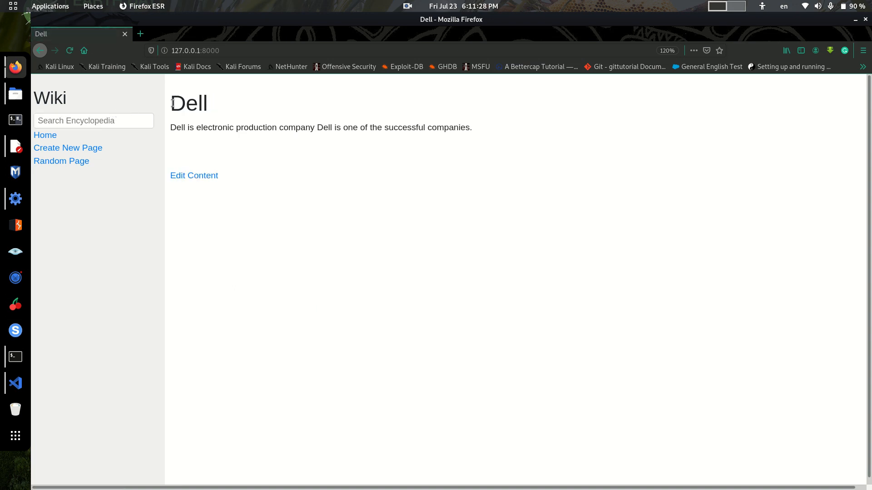
# Search the encyclopedia for Apple
pyautogui.click(114, 120)
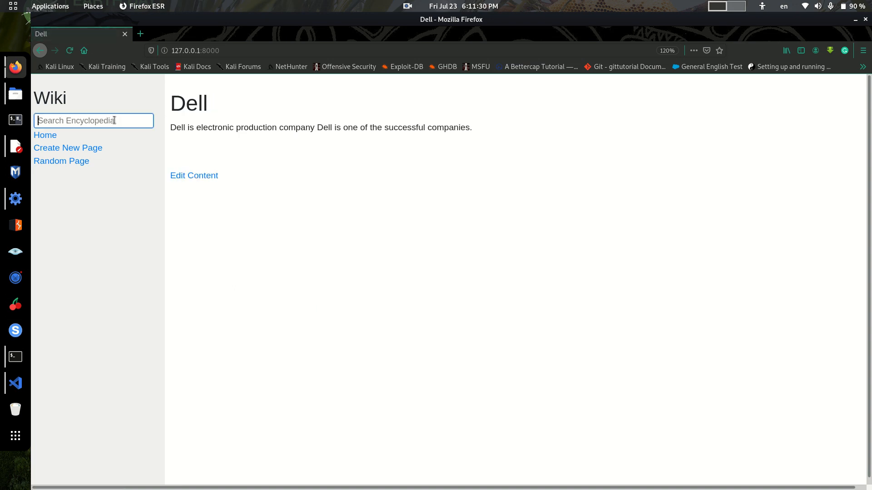
pyautogui.write('App')
pyautogui.press('BackSpace')
pyautogui.press('BackSpace')
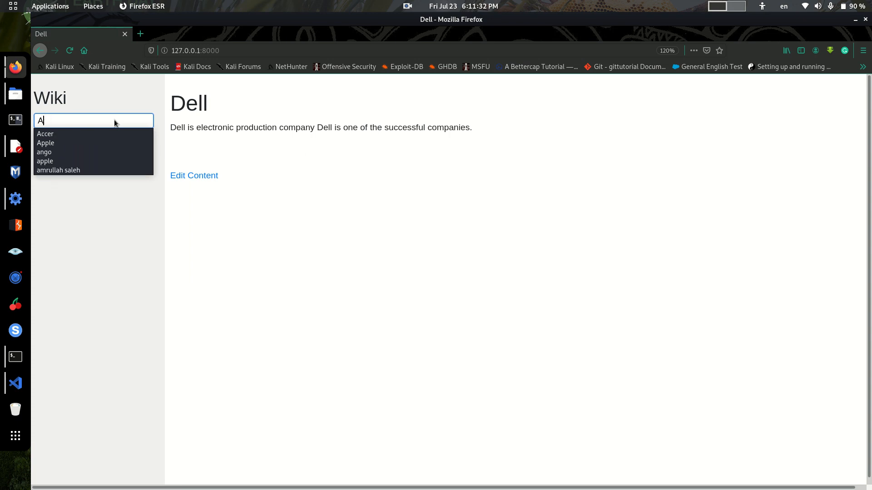
pyautogui.write('pple')
pyautogui.press('Return')
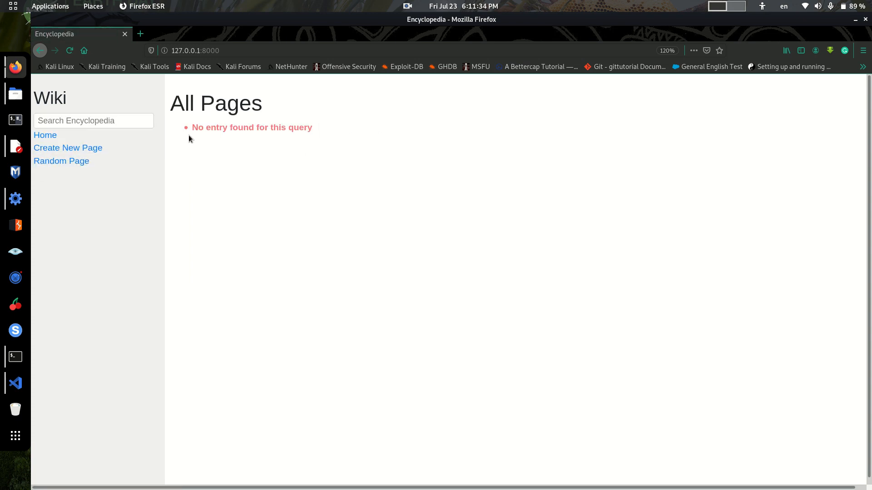
# Search the encyclopedia for HP, view the PHP entry from the results and return to the results
pyautogui.click(126, 120)
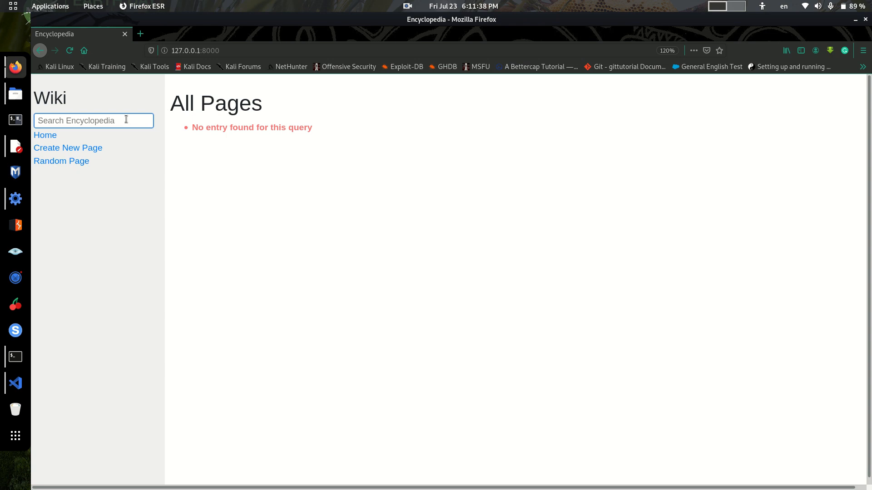
pyautogui.write('HP')
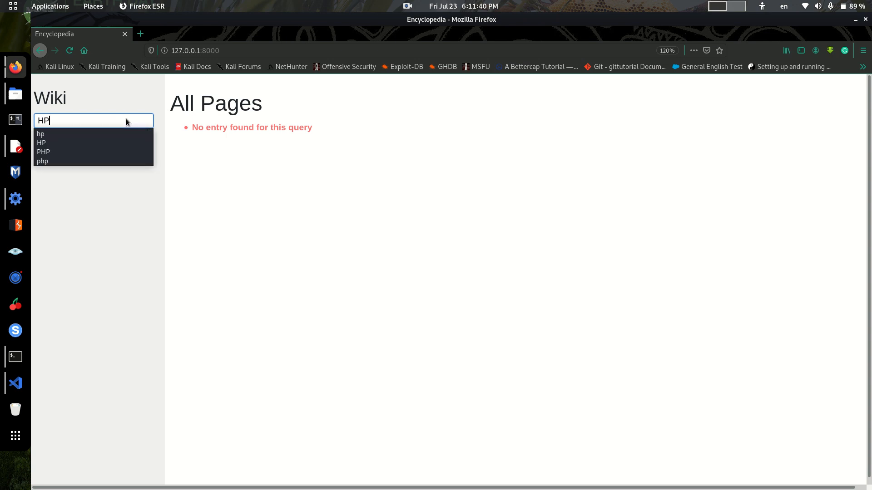
pyautogui.press('Return')
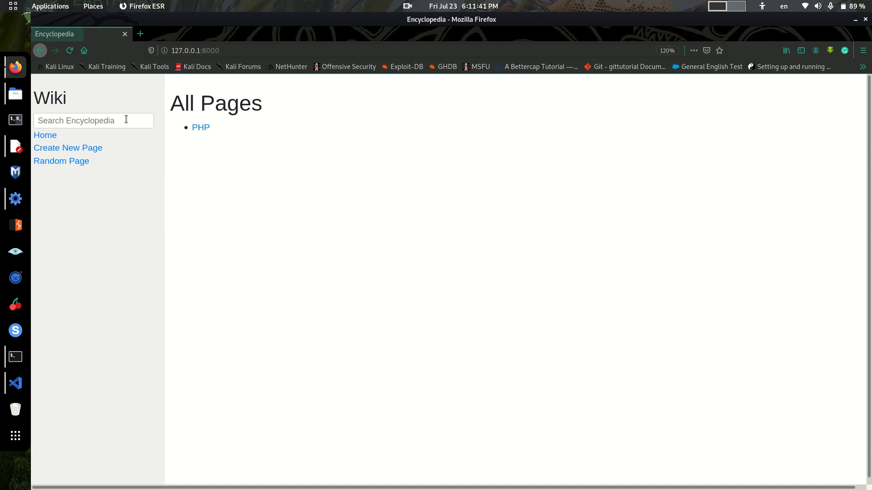
pyautogui.click(200, 128)
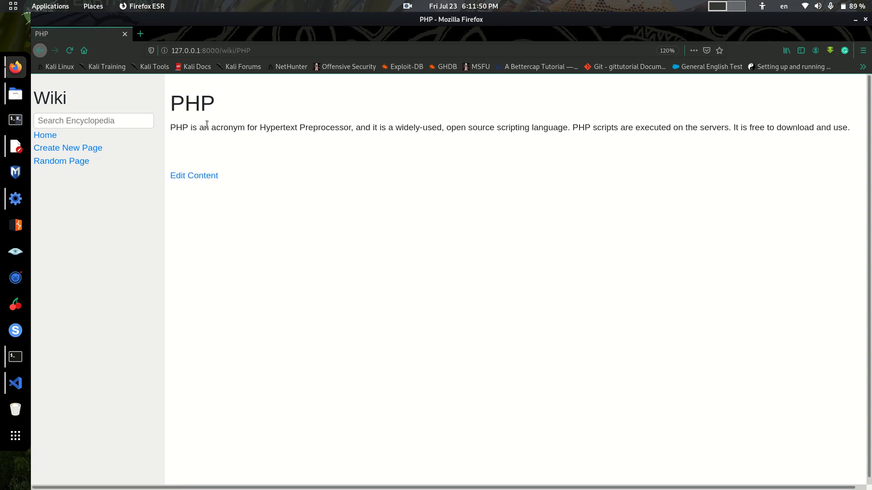
pyautogui.hotkey('alt', 'Left')
# Search the encyclopedia for OS, view the ParrotOS entry from the results and return to the results
pyautogui.click(123, 118)
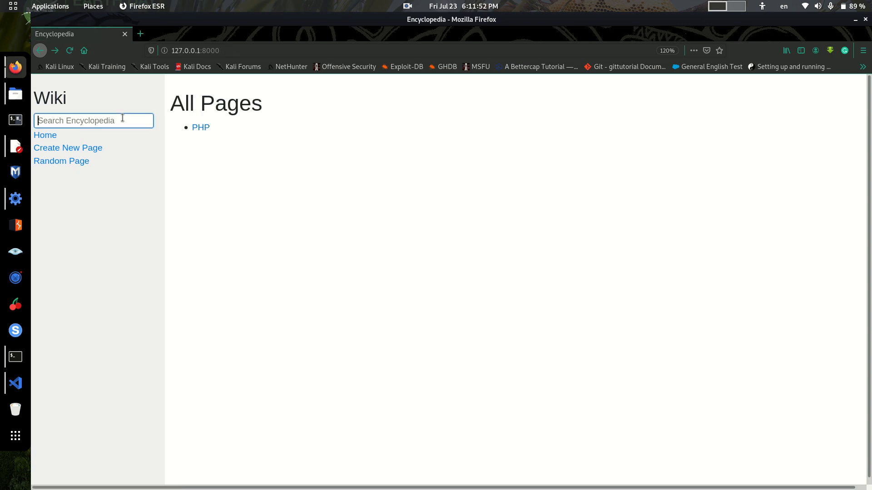
pyautogui.write('OS')
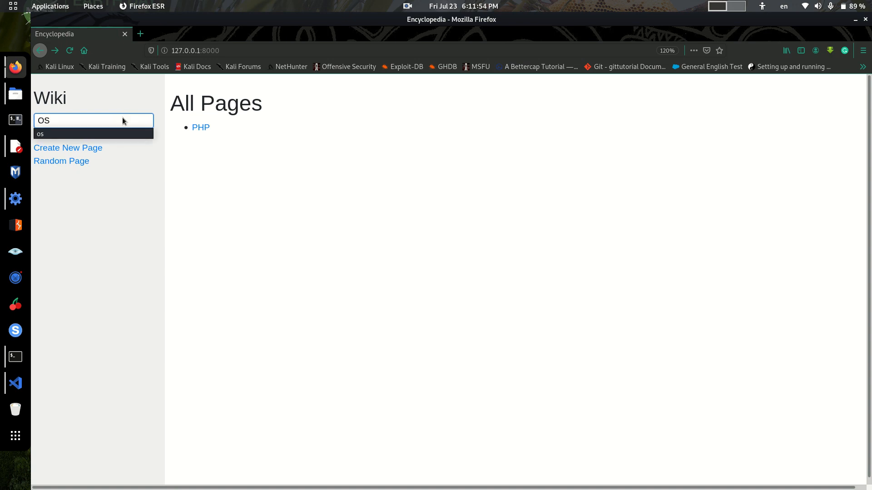
pyautogui.press('Return')
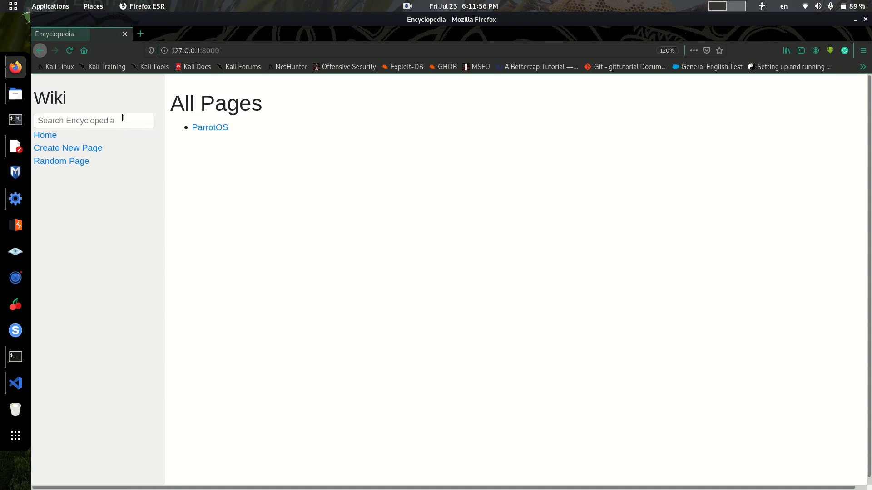
pyautogui.click(222, 129)
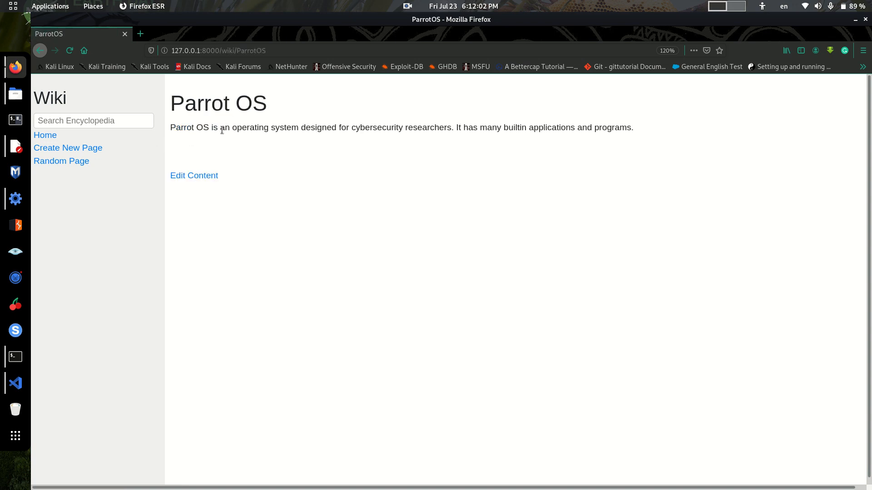
pyautogui.hotkey('alt', 'Left')
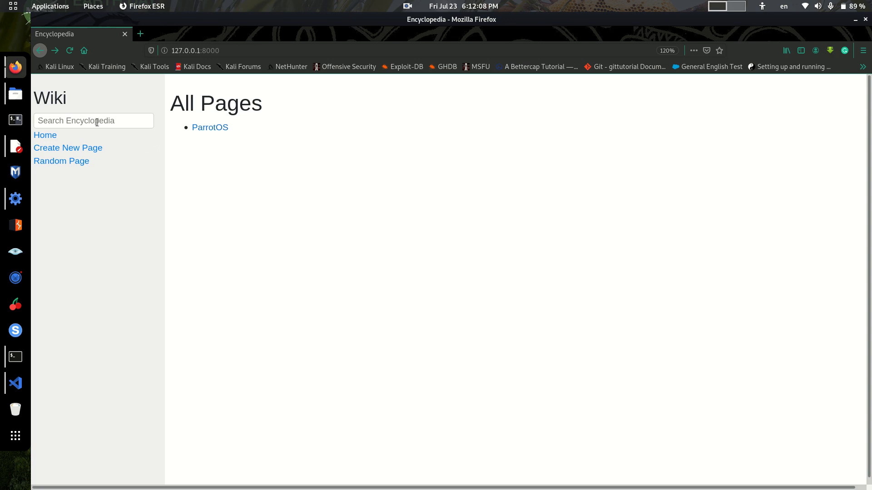
# Start a new encyclopedia page and give it the title Apple
pyautogui.click(65, 150)
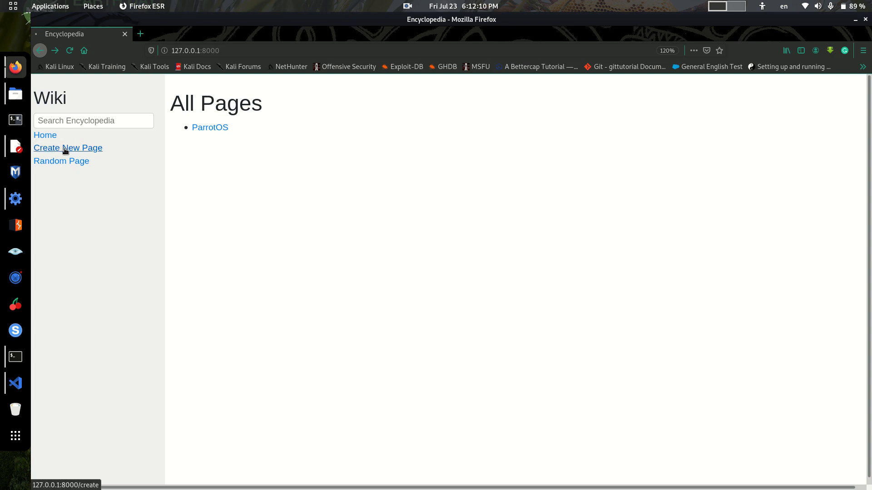
pyautogui.click(226, 88)
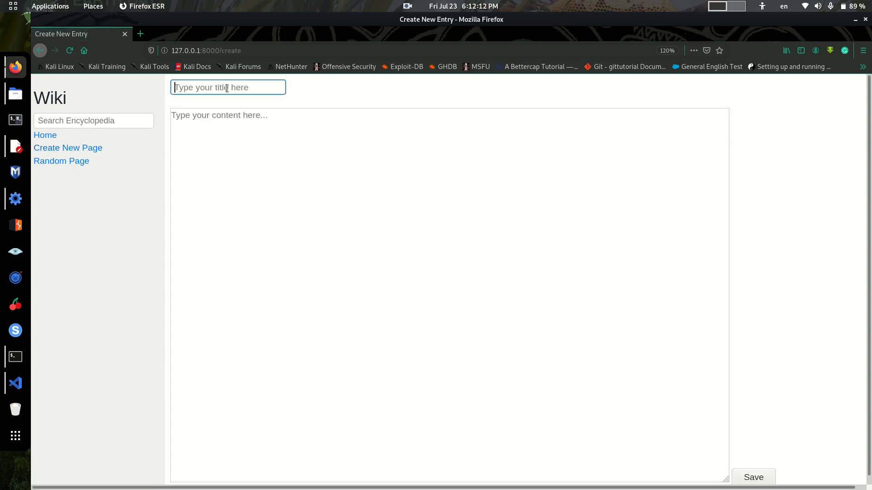
pyautogui.write('Apple')
pyautogui.press('Escape')
pyautogui.press('Tab')
# Copy the whole Apple text from the untitled document in Text Editor into the new page's content and save the page
pyautogui.hotkey('alt', 'Tab')
pyautogui.hotkey('alt', 'Tab')
pyautogui.hotkey('alt', 'Tab')
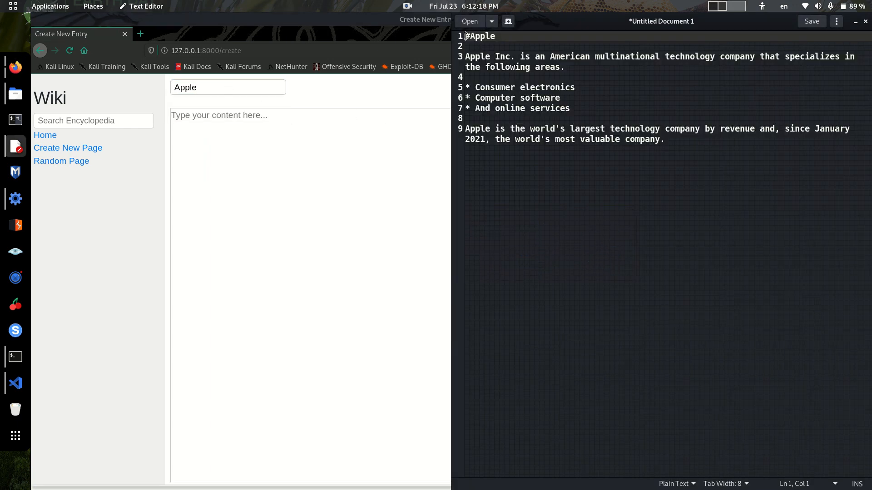
pyautogui.moveTo(465, 36); pyautogui.dragTo(683, 138)
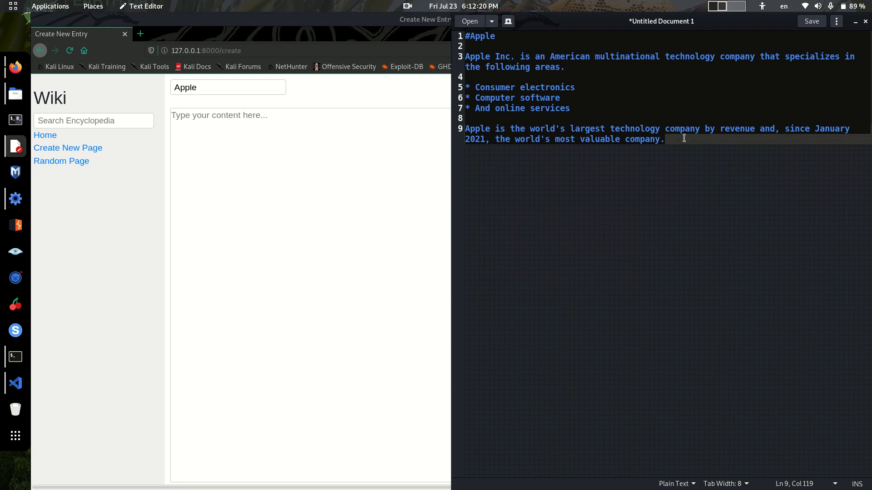
pyautogui.hotkey('ctrl', 'c')
pyautogui.hotkey('alt', 'Tab')
pyautogui.click(390, 177)
pyautogui.hotkey('ctrl', 'v')
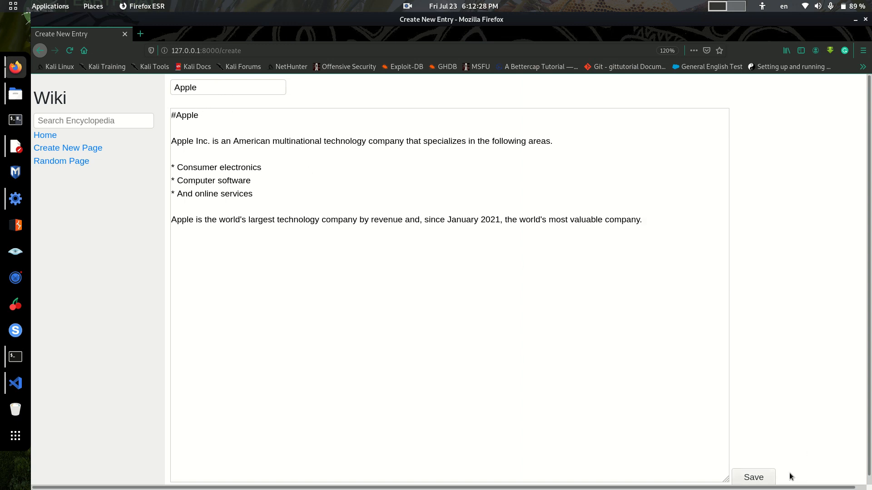
pyautogui.click(764, 477)
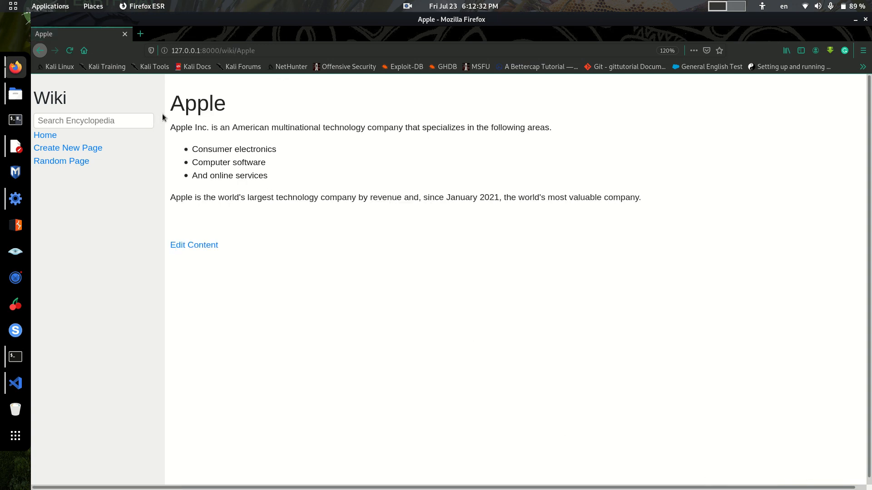
# Highlight the Apple entry from its heading through its bullet list, and view the entry again from the list of all pages
pyautogui.moveTo(172, 105); pyautogui.dragTo(310, 176)
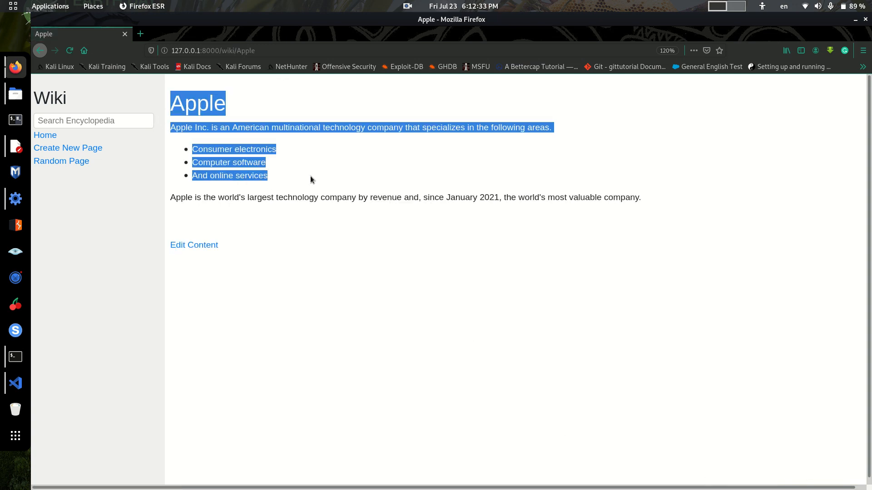
pyautogui.click(49, 137)
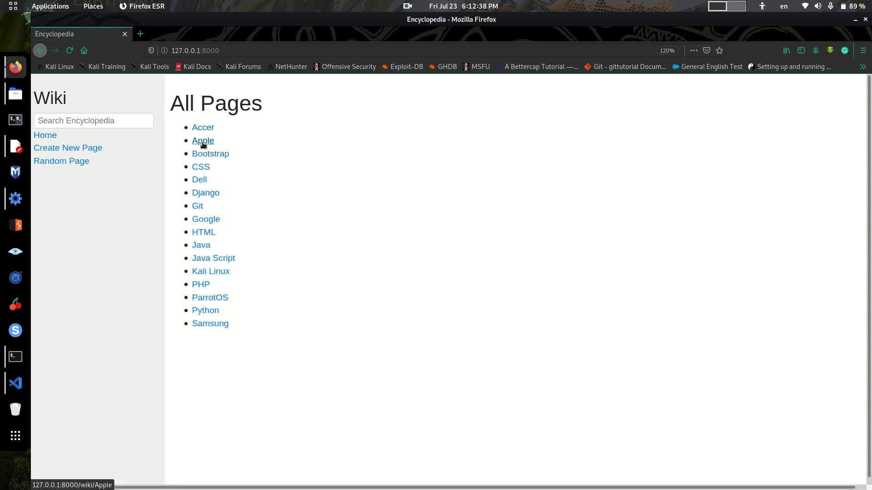
pyautogui.click(203, 142)
pyautogui.hotkey('alt', 'Left')
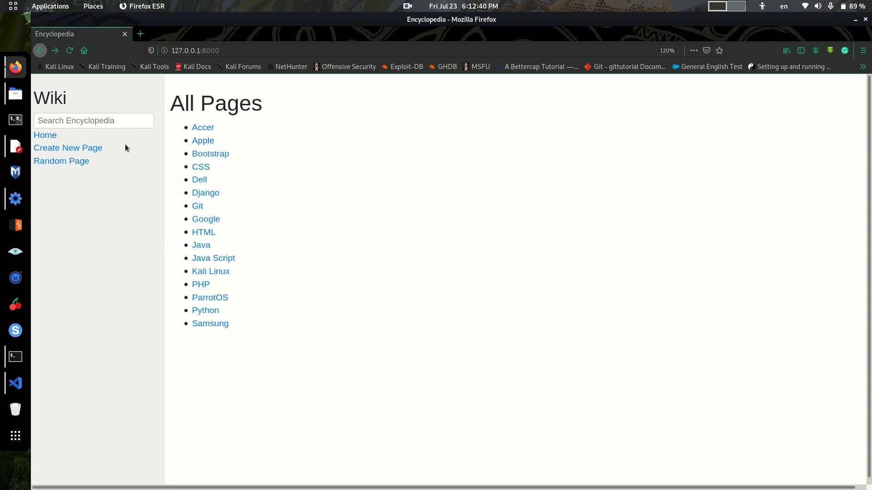
# Start another new page with the same title, Apple, to test duplicate titles
pyautogui.click(61, 150)
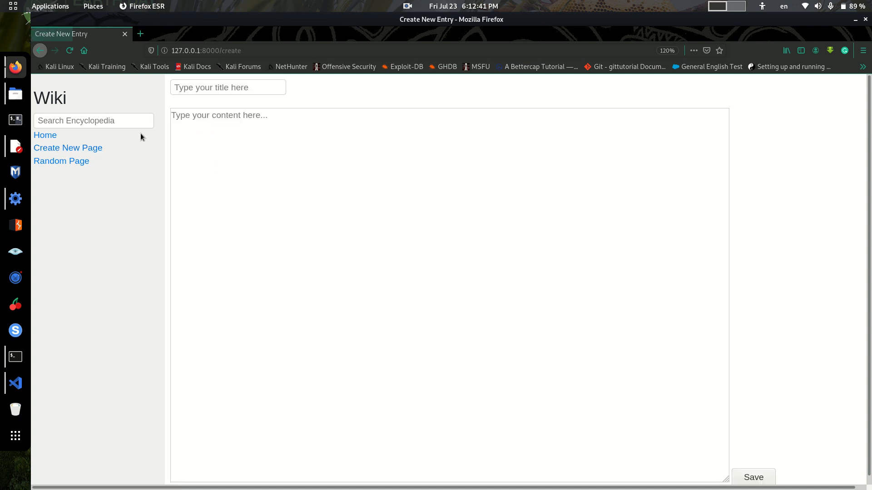
pyautogui.click(223, 92)
pyautogui.write('Apple')
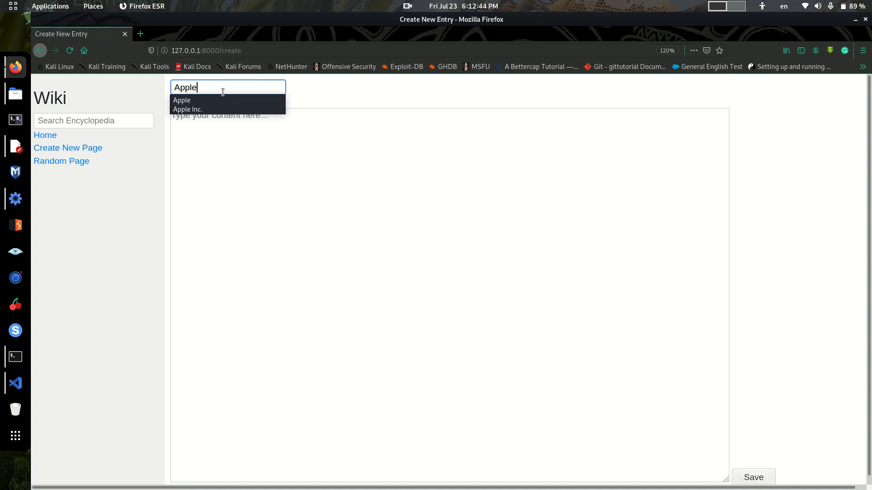
pyautogui.press('Tab')
# Enter "Apple is a successful company." as the duplicate page's content, try to save it and return to the form
pyautogui.write('A')
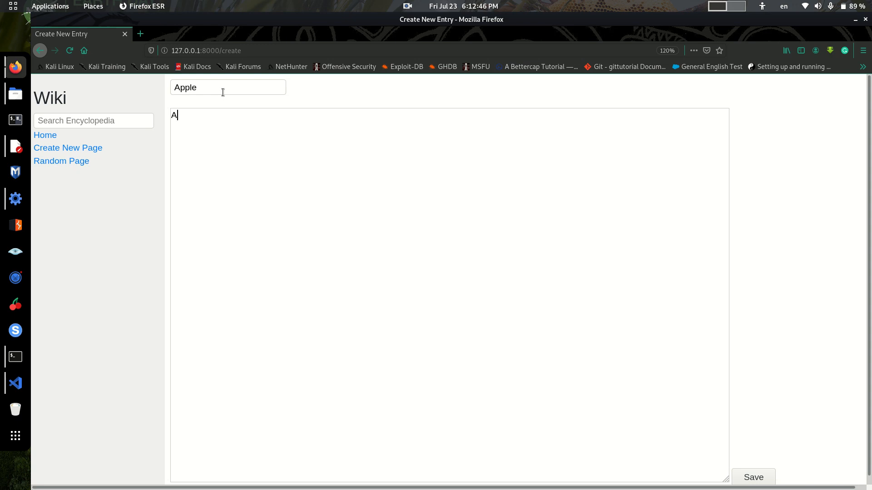
pyautogui.write('pple is a sc')
pyautogui.press('BackSpace')
pyautogui.press('BackSpace')
pyautogui.write('sc')
pyautogui.press('BackSpace')
pyautogui.write('uccessful company.')
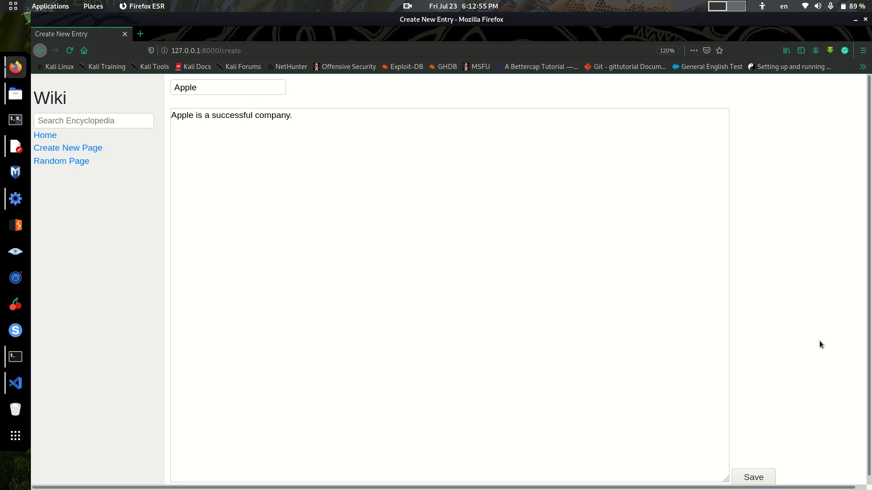
pyautogui.scroll(-1, 820, 341)
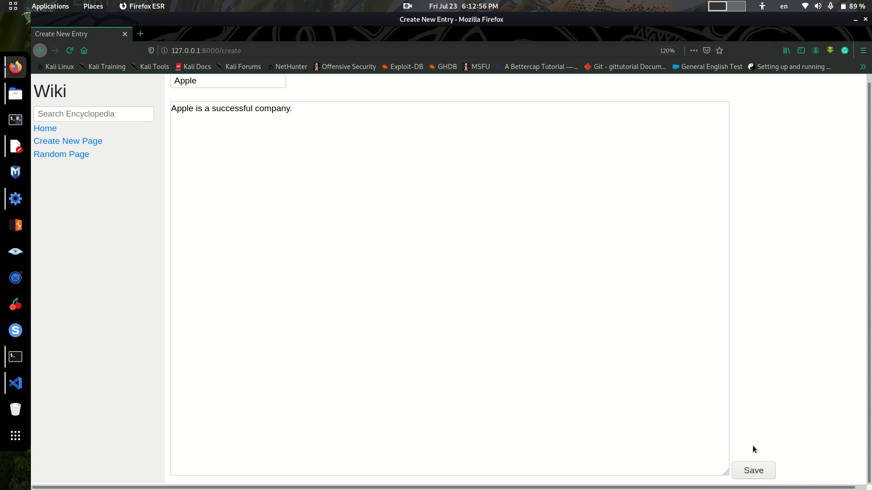
pyautogui.click(753, 472)
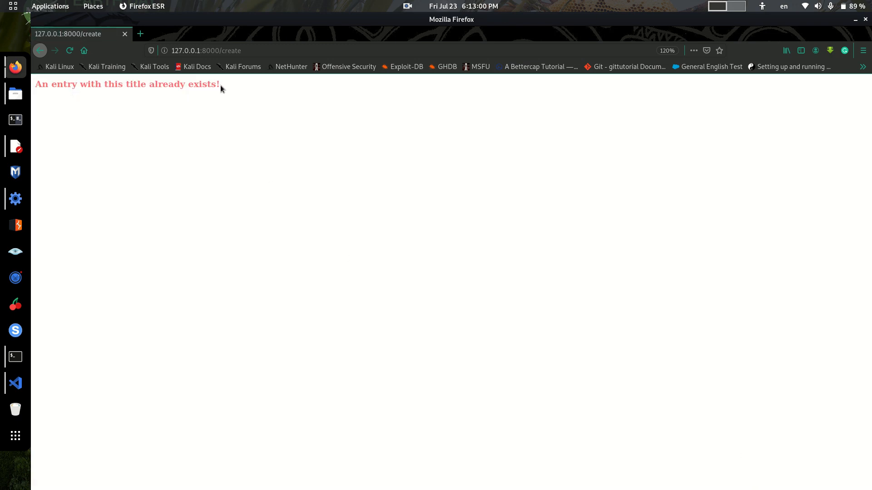
pyautogui.hotkey('alt', 'Left')
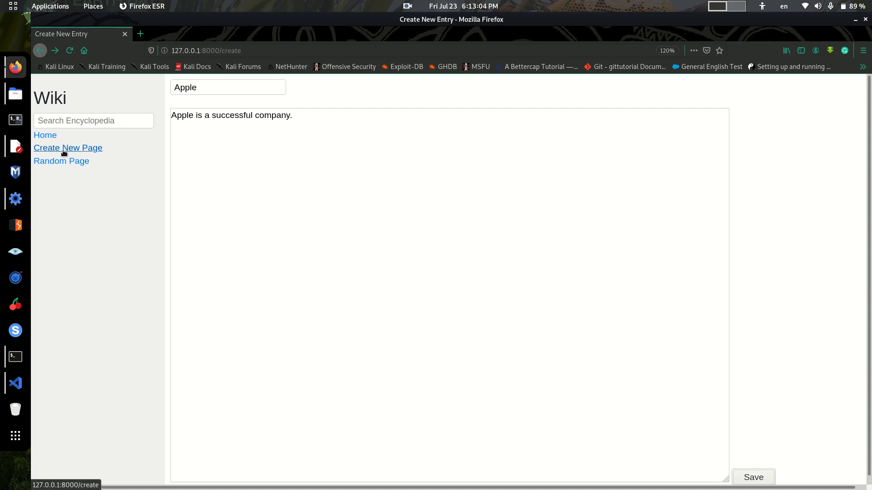
# Open the existing Apple entry from the list of all pages for editing
pyautogui.click(50, 136)
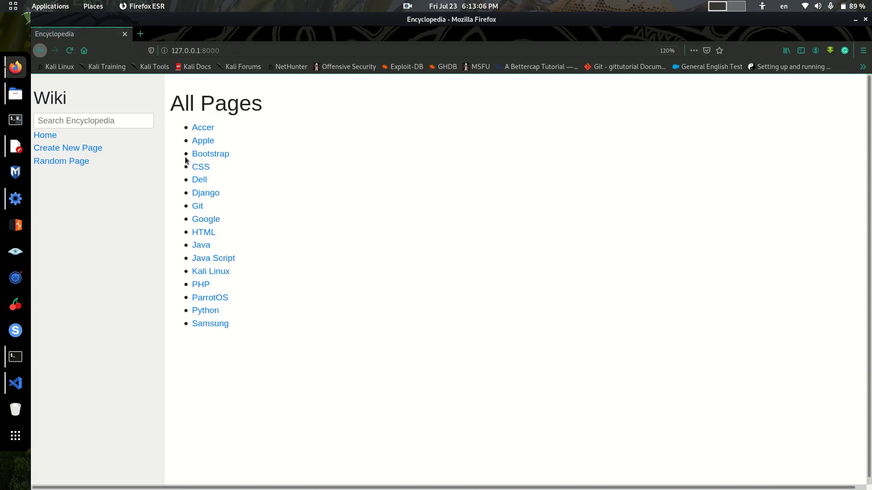
pyautogui.click(203, 142)
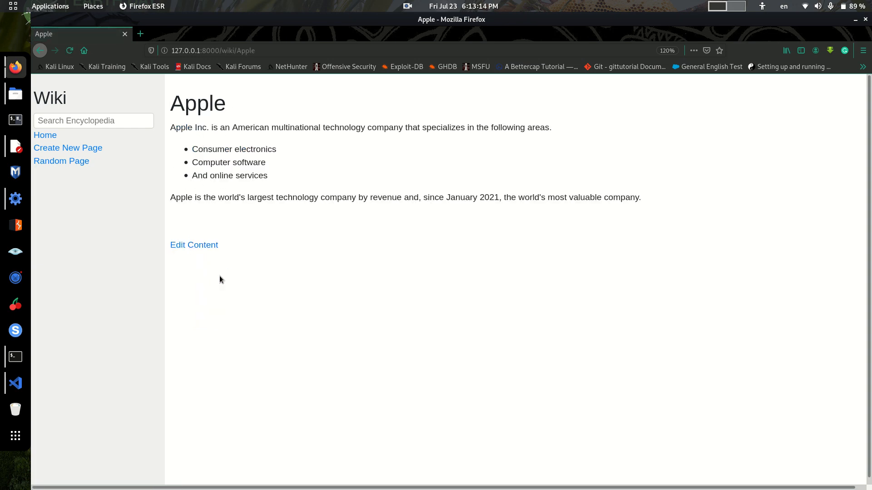
pyautogui.click(200, 245)
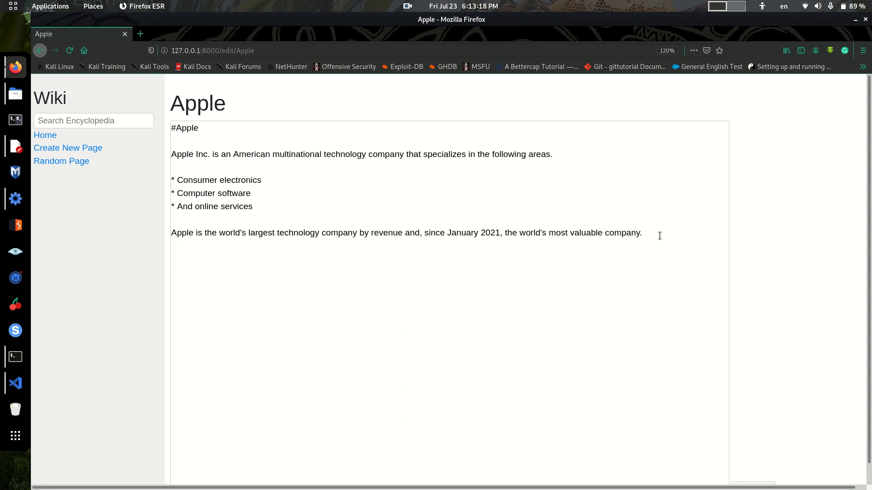
# Add "Apple is a successful company." as a separate closing paragraph of the Apple content, correcting the spelling of company
pyautogui.click(662, 235)
pyautogui.press('Return')
pyautogui.press('Return')
pyautogui.write('Apple is a successful c')
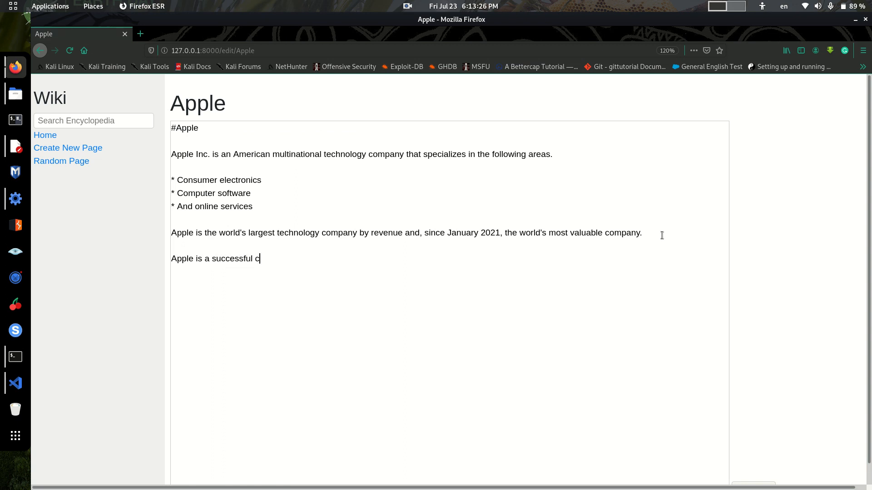
pyautogui.write('ompnay.')
pyautogui.rightClick(267, 260)
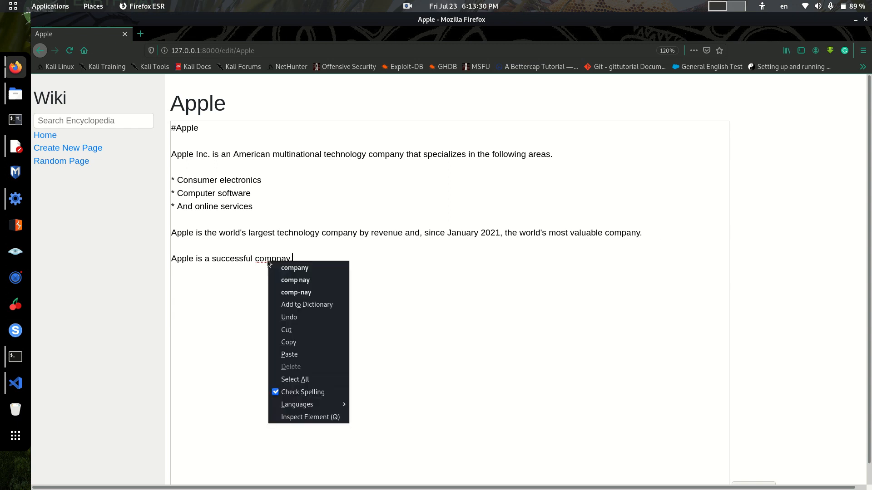
pyautogui.click(291, 268)
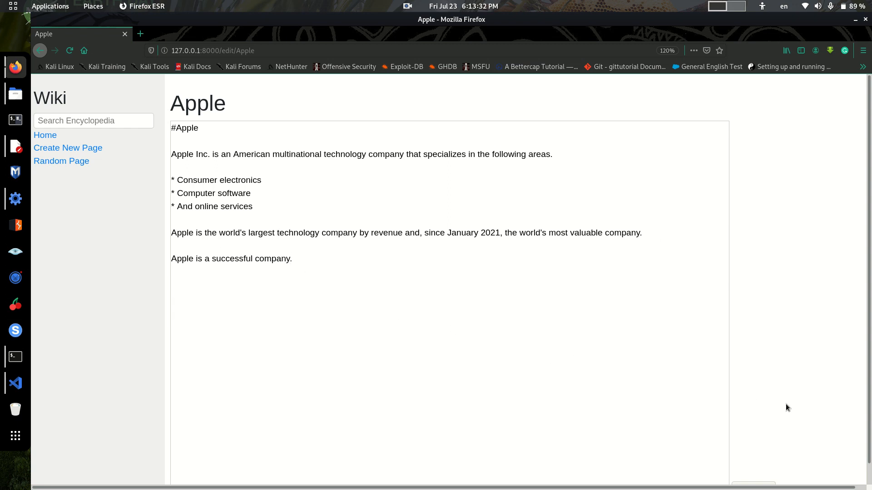
# Save the edited Apple entry and highlight the added sentence on its page
pyautogui.scroll(-2, 787, 408)
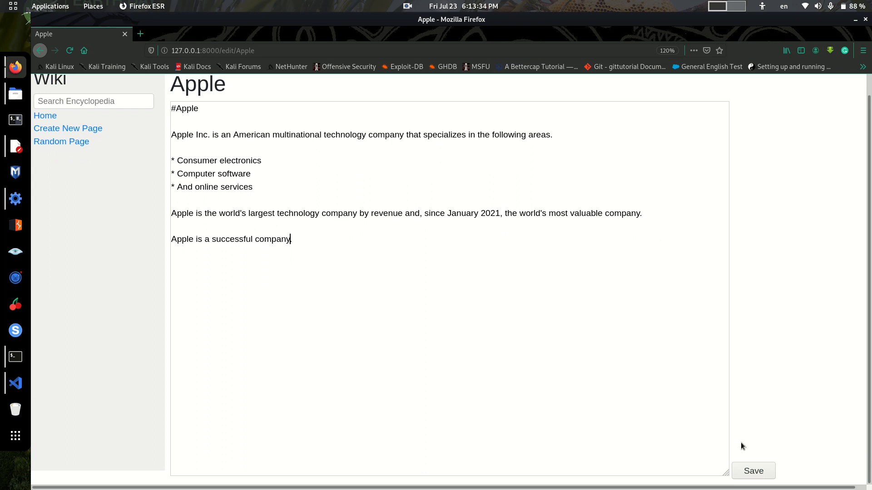
pyautogui.write('.')
pyautogui.click(754, 470)
pyautogui.moveTo(188, 219); pyautogui.dragTo(298, 222)
pyautogui.click(298, 222)
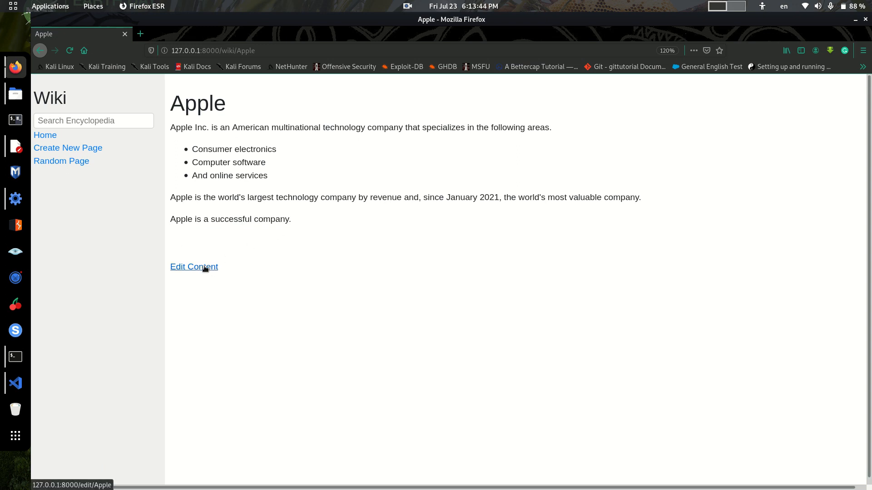
# Open random encyclopedia entries twice in a row
pyautogui.moveTo(90, 162); pyautogui.dragTo(57, 185)
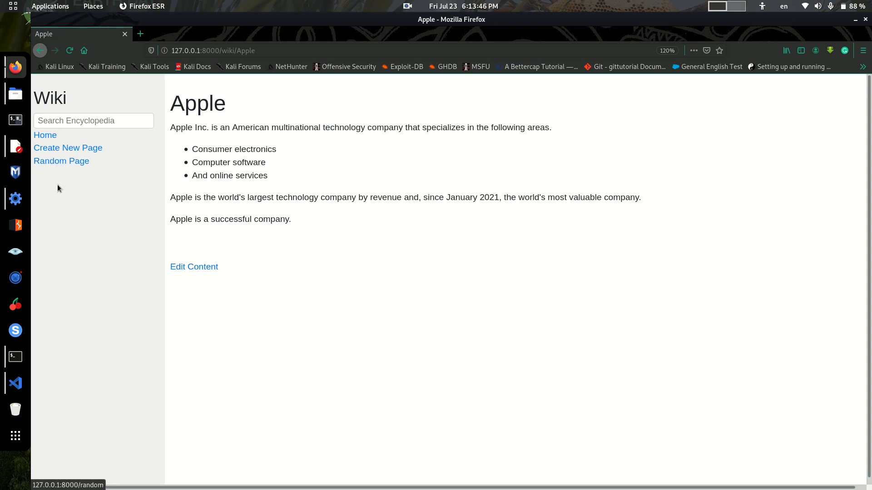
pyautogui.click(76, 164)
pyautogui.click(76, 165)
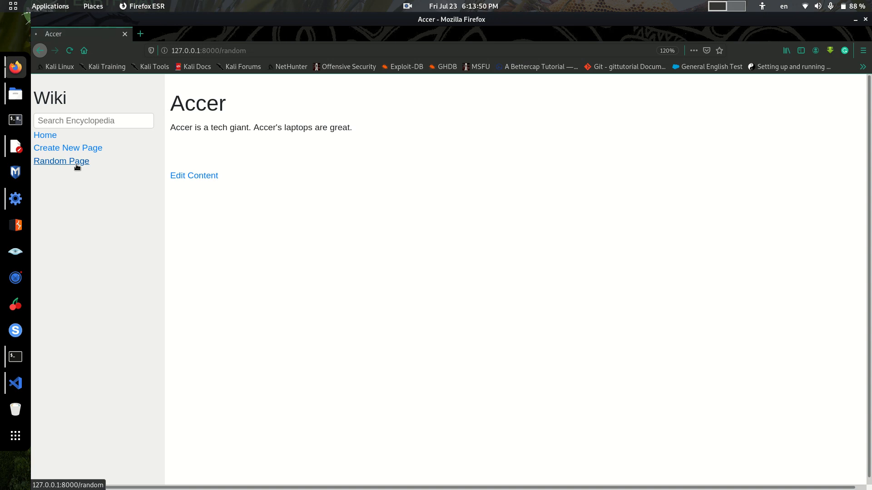
# Open random encyclopedia entries two more times, and return to the list of all pages
pyautogui.click(76, 165)
pyautogui.click(77, 166)
pyautogui.click(41, 135)
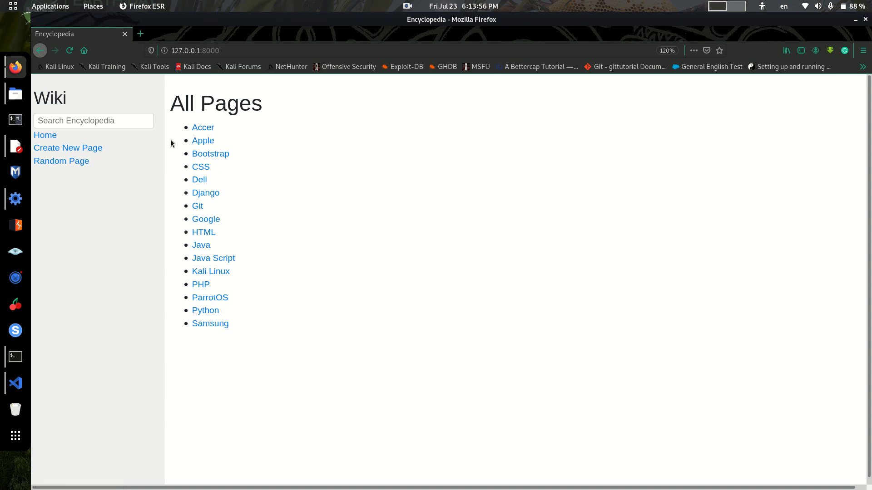
# Open three random encyclopedia entries in a row, starting from the list of all pages
pyautogui.click(61, 162)
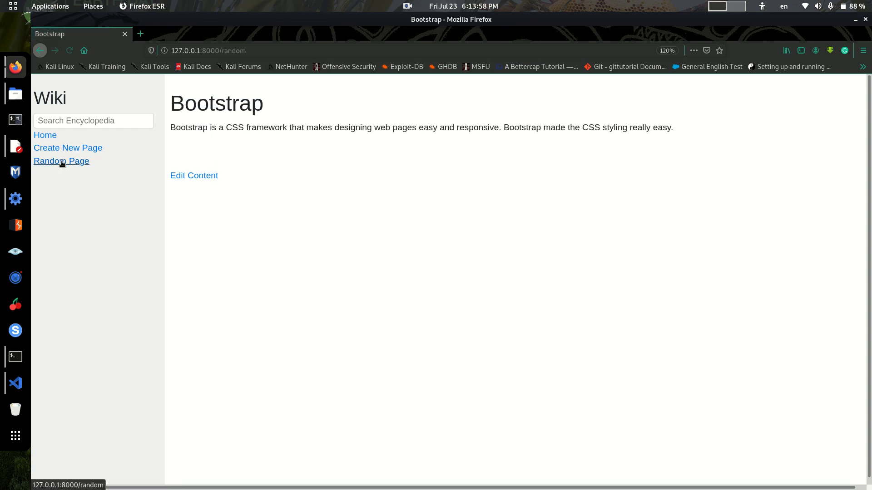
pyautogui.click(62, 163)
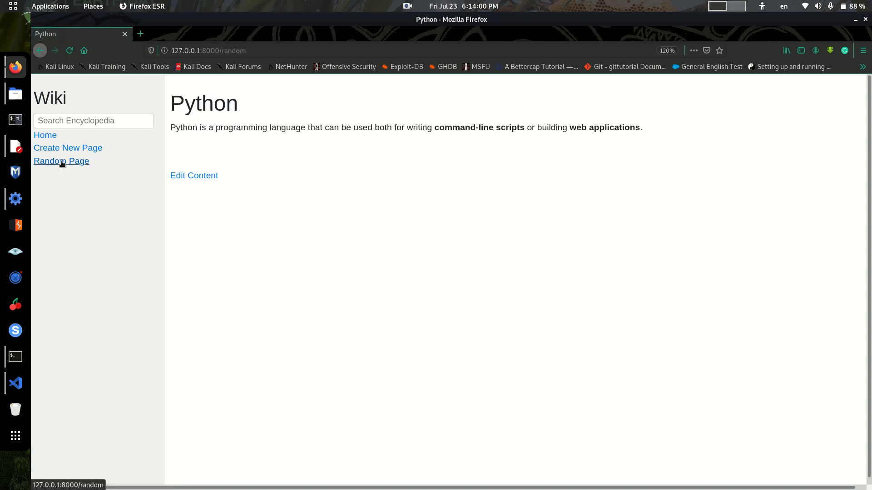
pyautogui.click(63, 163)
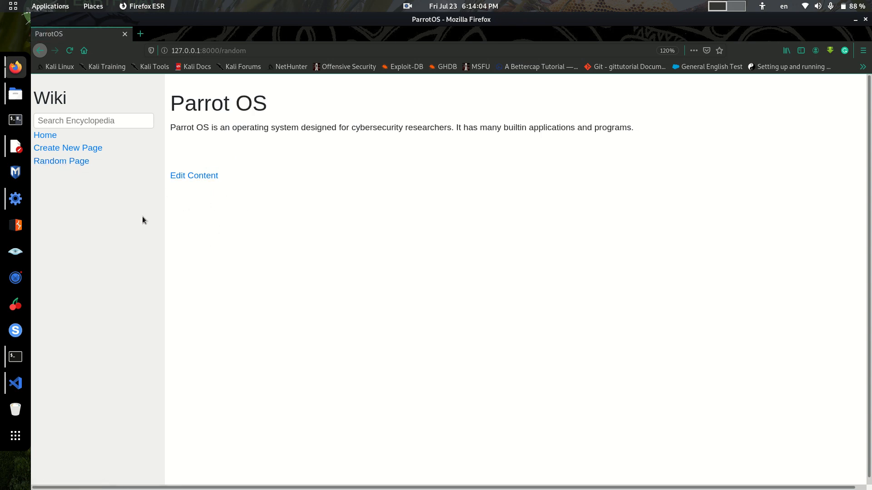
# Open the Apple entry from the list of all pages for editing and highlight its entire Markdown source
pyautogui.click(46, 135)
pyautogui.click(202, 142)
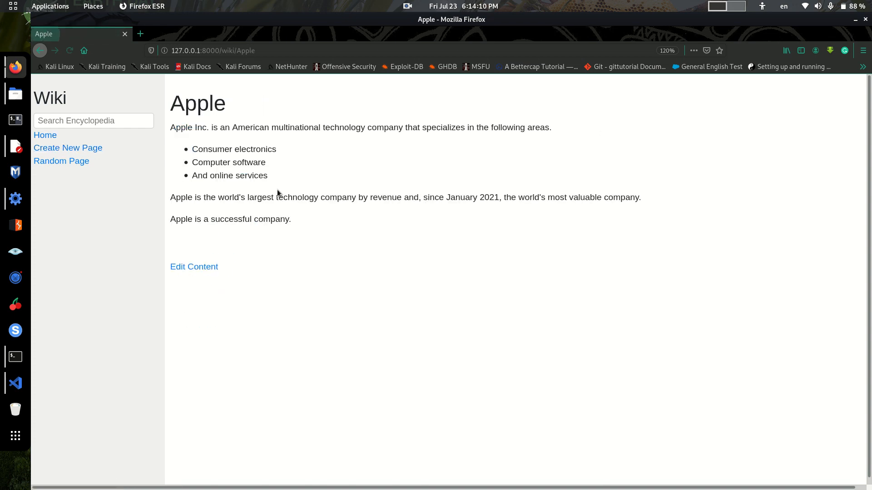
pyautogui.click(189, 267)
pyautogui.moveTo(173, 128); pyautogui.dragTo(306, 268)
pyautogui.click(313, 266)
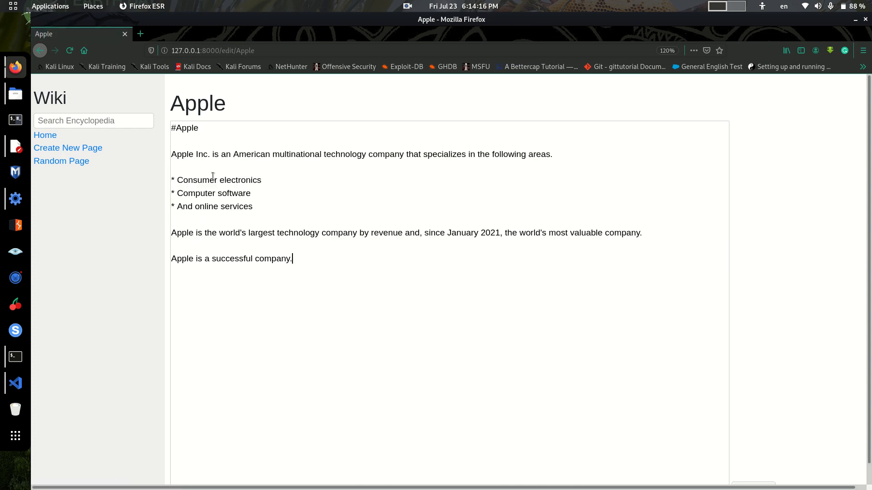
pyautogui.moveTo(172, 128); pyautogui.dragTo(303, 267)
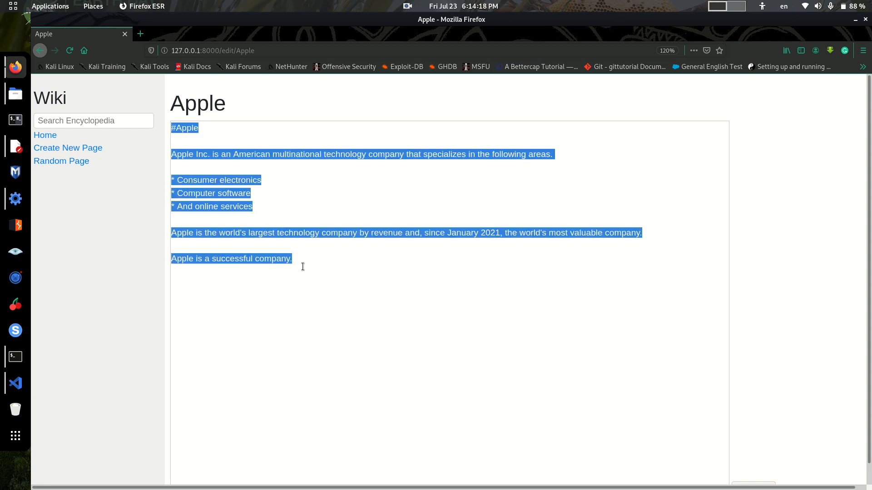
pyautogui.click(305, 267)
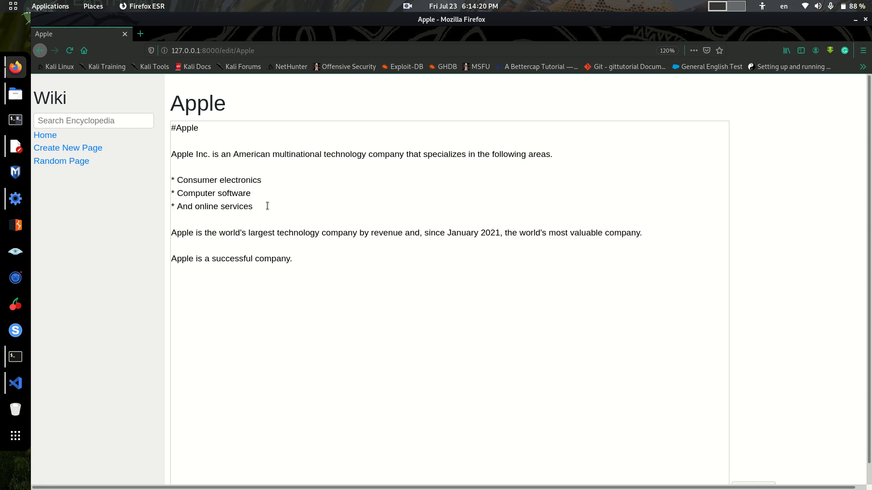
# Add the bullet "* Some other services" below "And online services" in the Apple content and highlight the new line
pyautogui.press('Return')
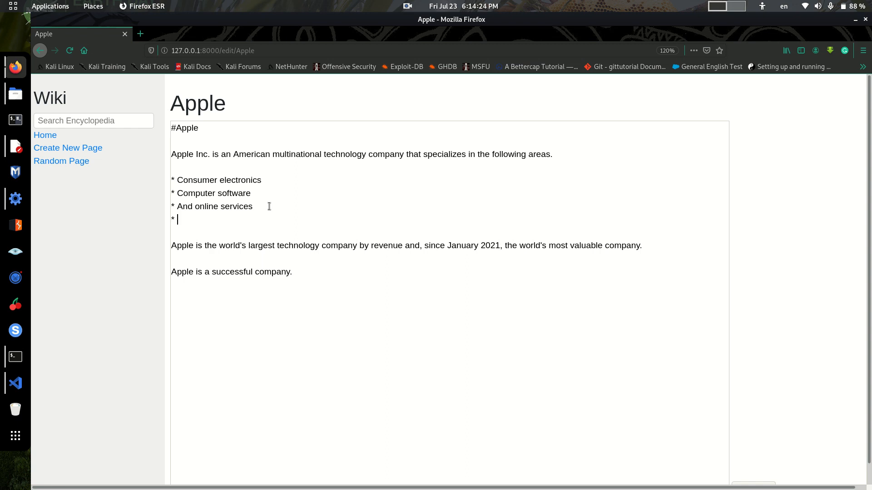
pyautogui.write('* Some other services')
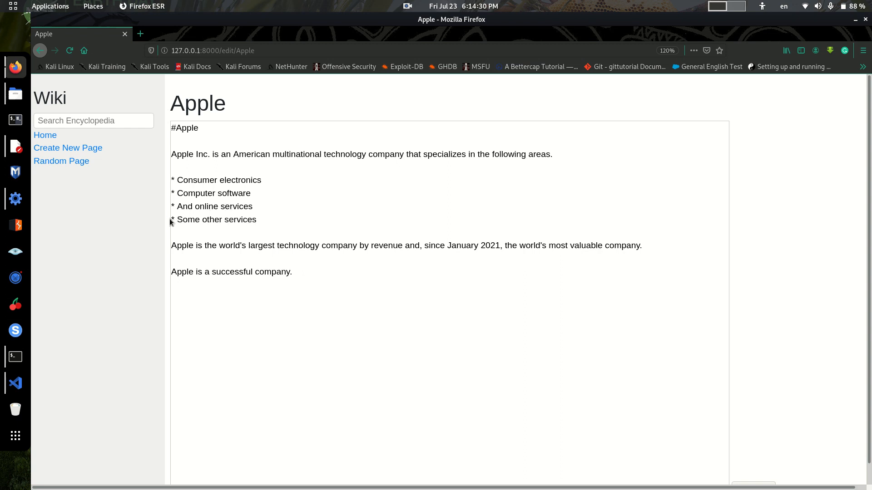
pyautogui.moveTo(259, 220); pyautogui.dragTo(154, 224)
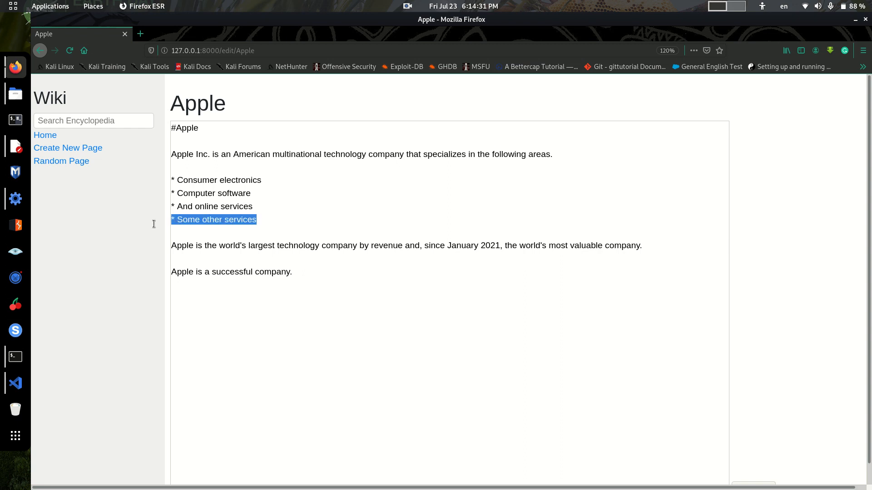
pyautogui.click(268, 221)
# Save the edited Apple entry and highlight all of its rendered content, clearing the selection at the end
pyautogui.scroll(-1, 780, 369)
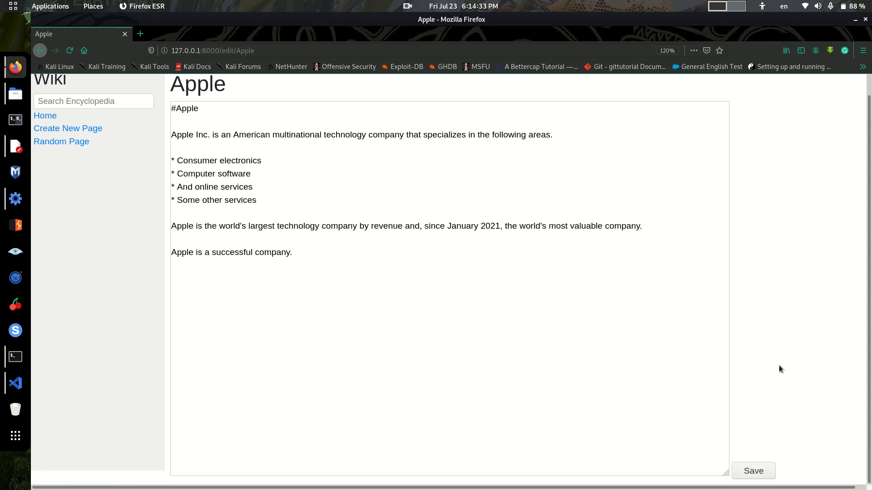
pyautogui.click(754, 472)
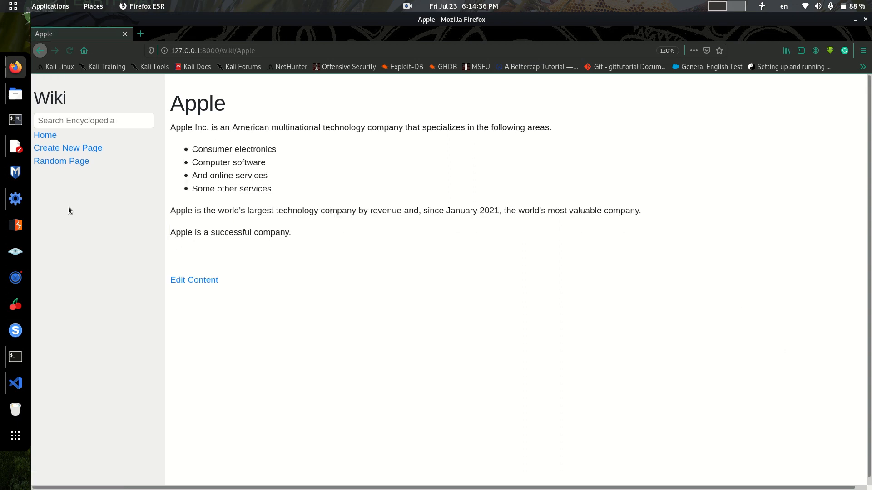
pyautogui.moveTo(172, 100); pyautogui.dragTo(323, 245)
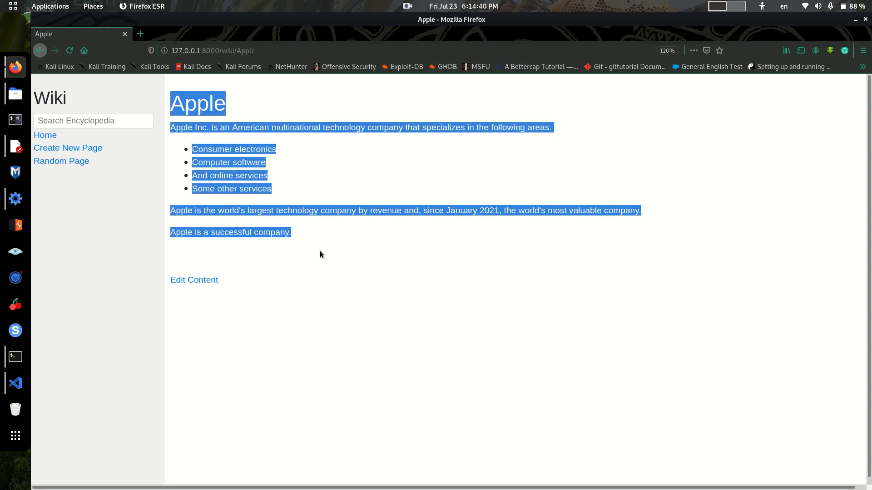
pyautogui.click(321, 249)
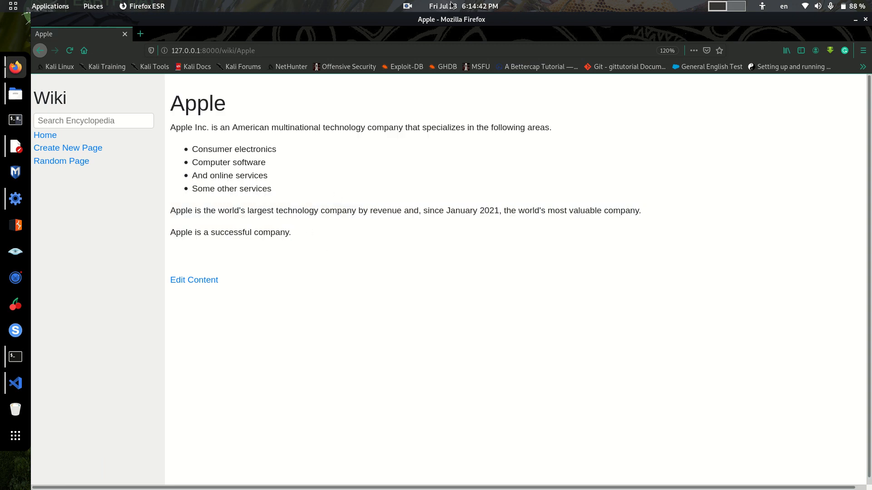
pyautogui.click(407, 6)
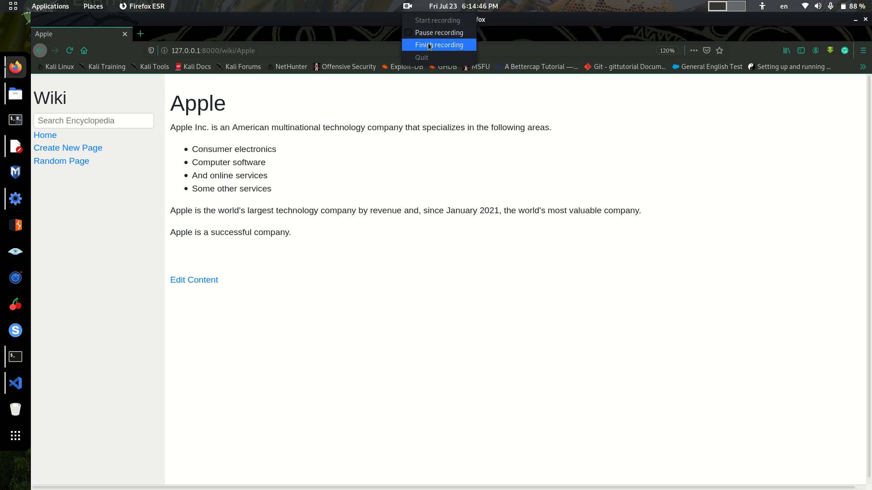